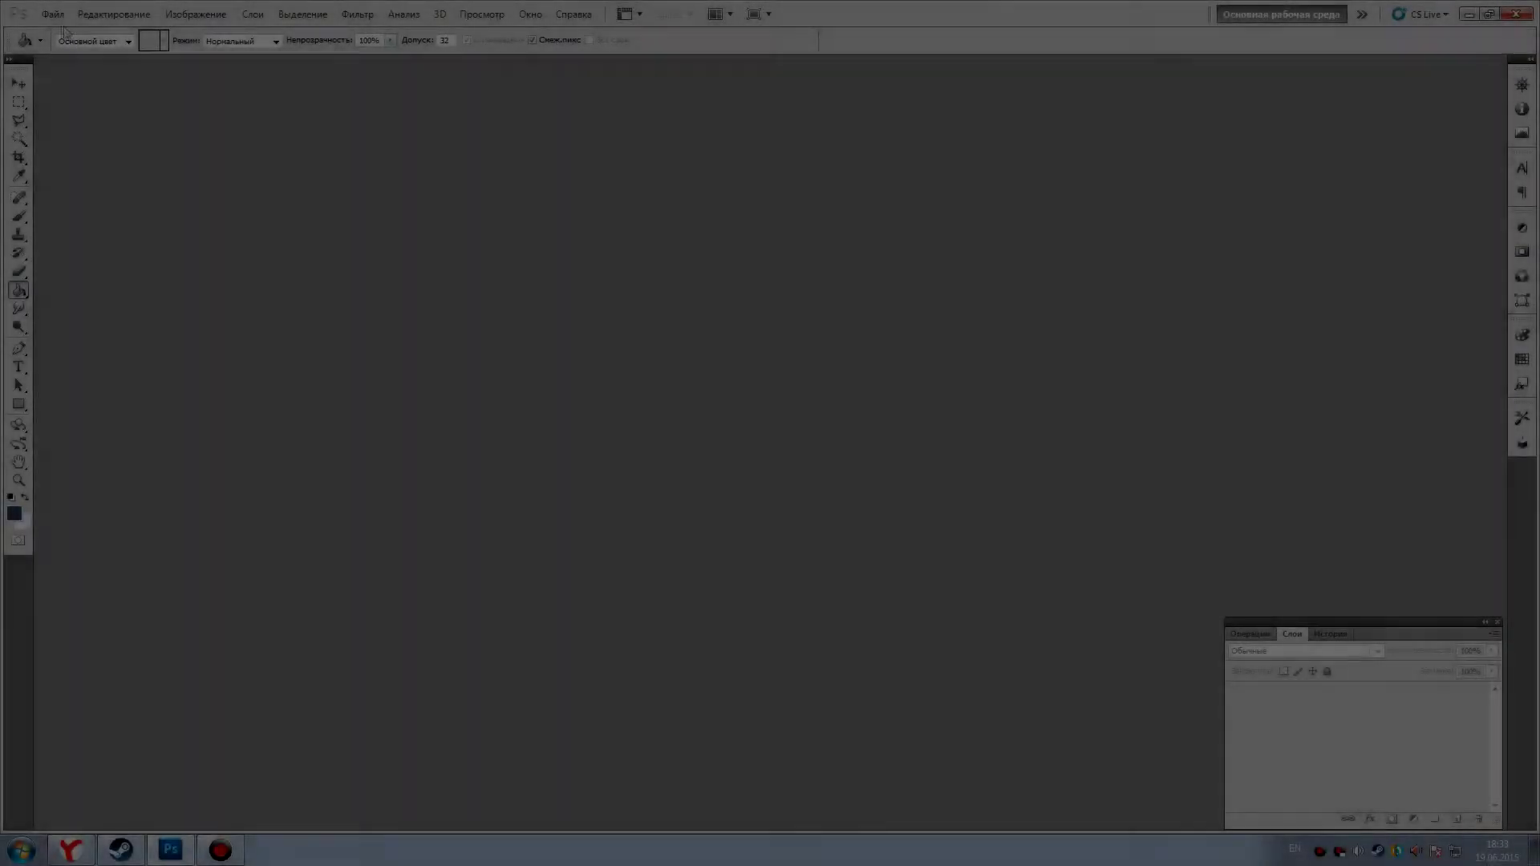
Step: Create a new canvas, unlock the Background as Слой 0, and fill it with dark blue
click(53, 14)
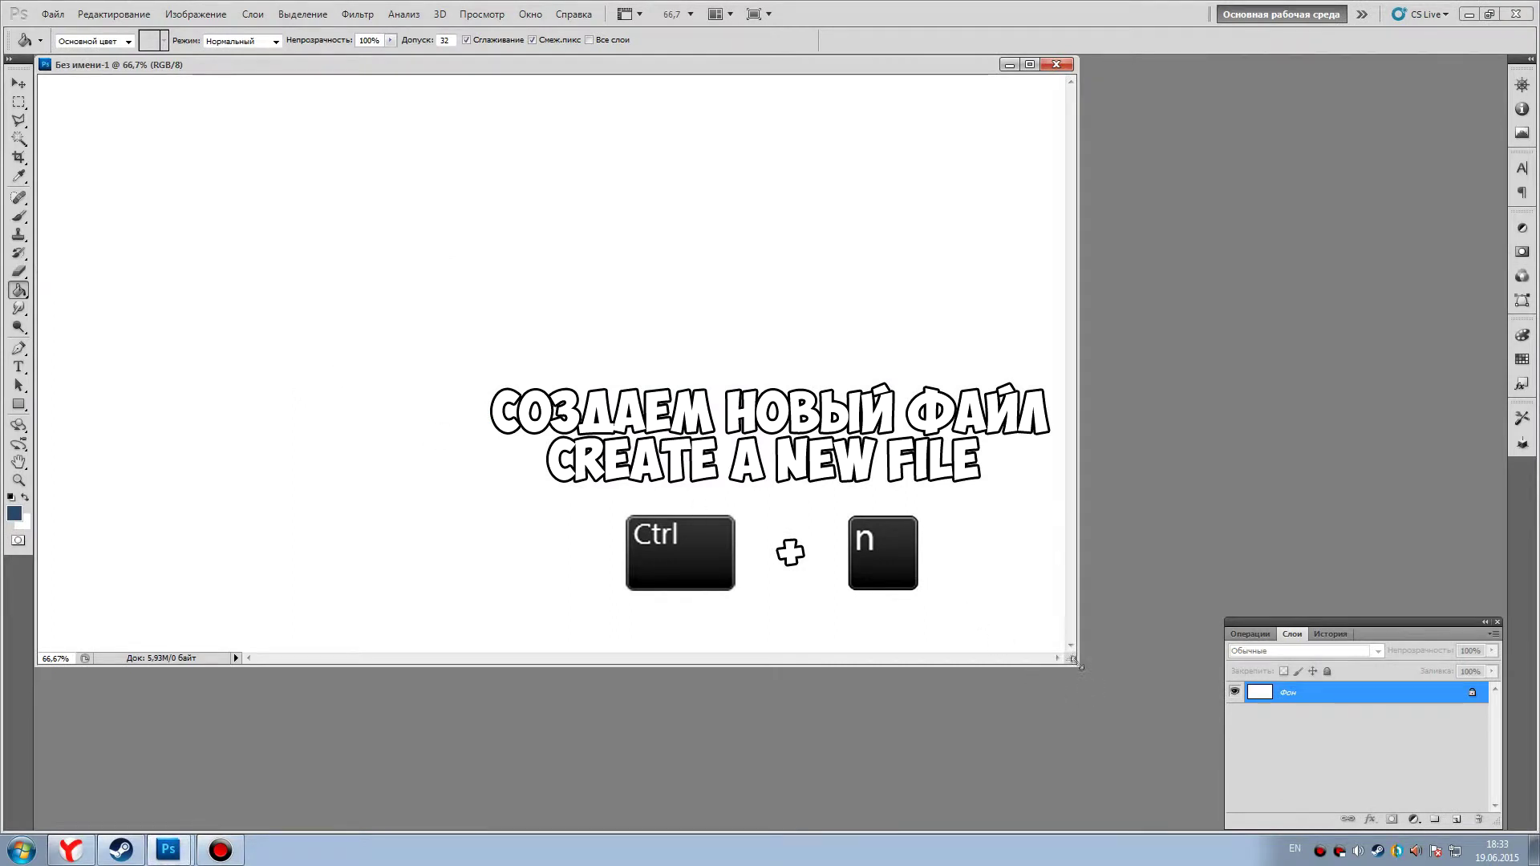
drag(1079, 665, 1188, 766)
double_click(1287, 692)
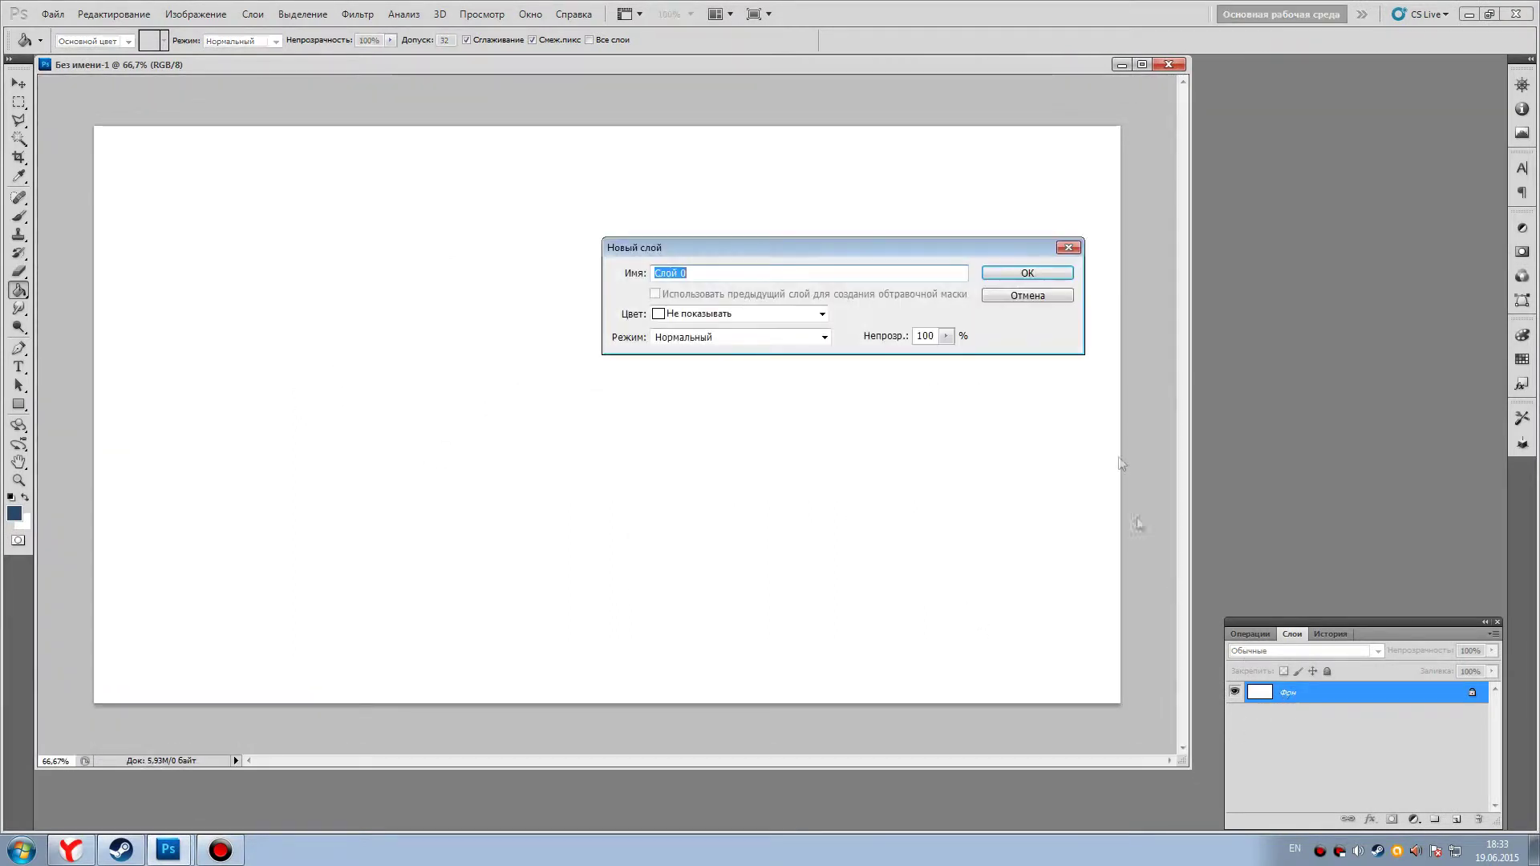
click(1027, 274)
click(385, 292)
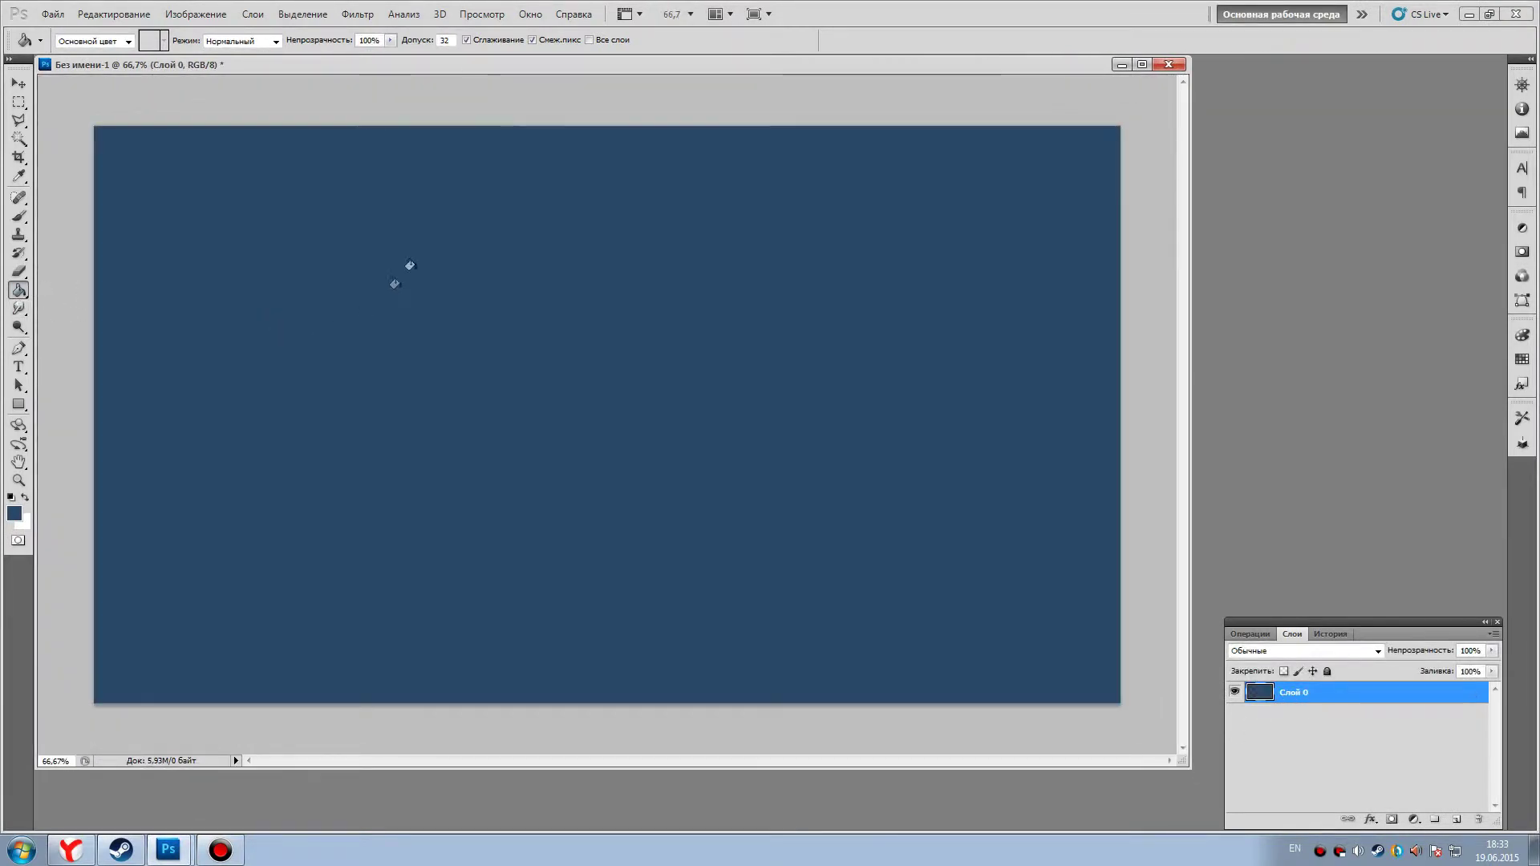
Step: Apply Lighting Effects for a soft glow radiating from the canvas centre
click(357, 13)
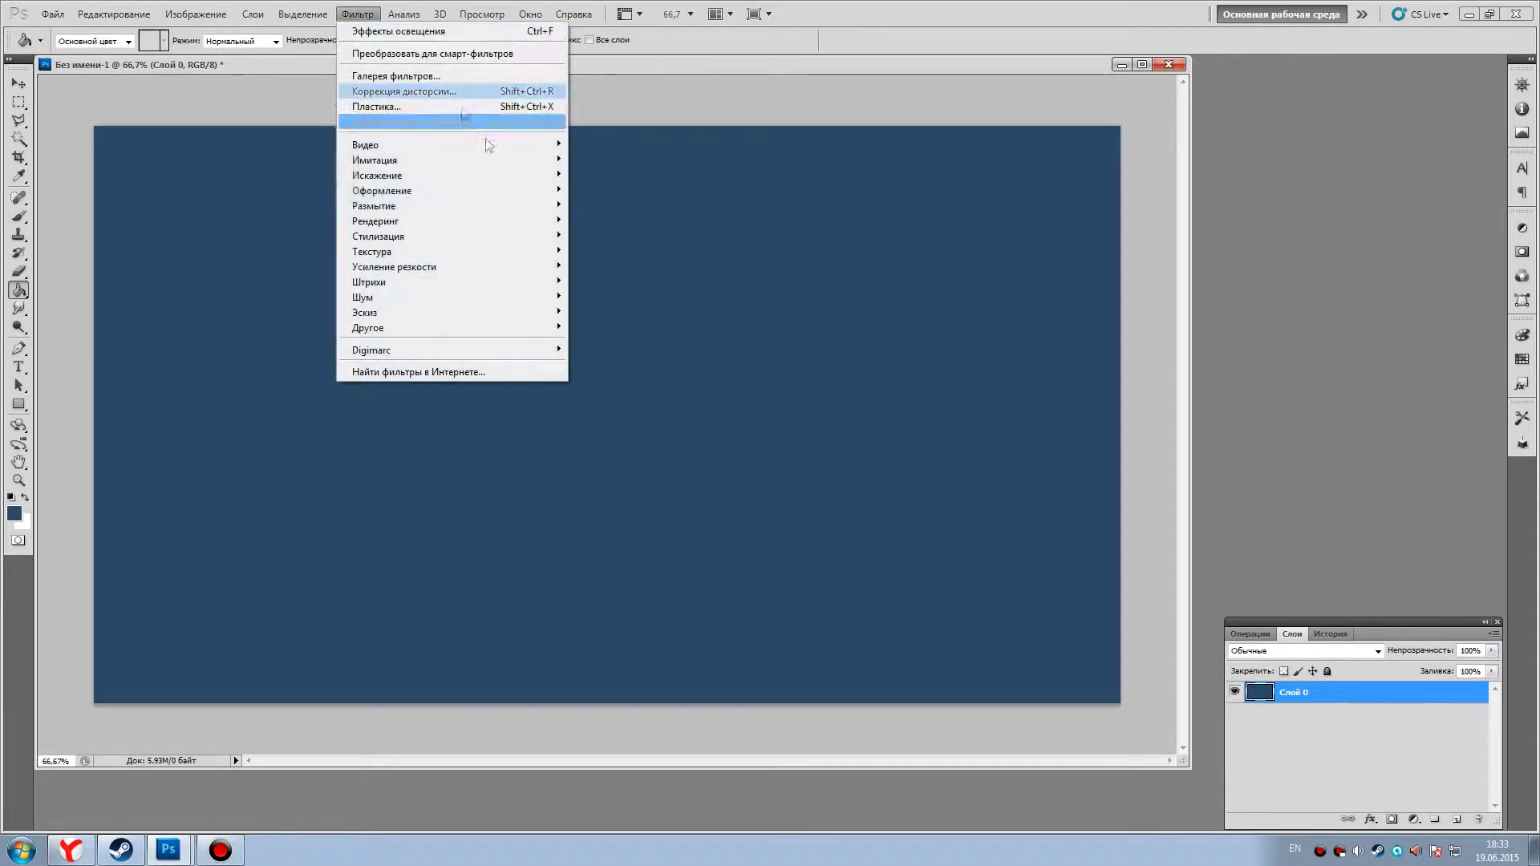
mouse_move(375, 221)
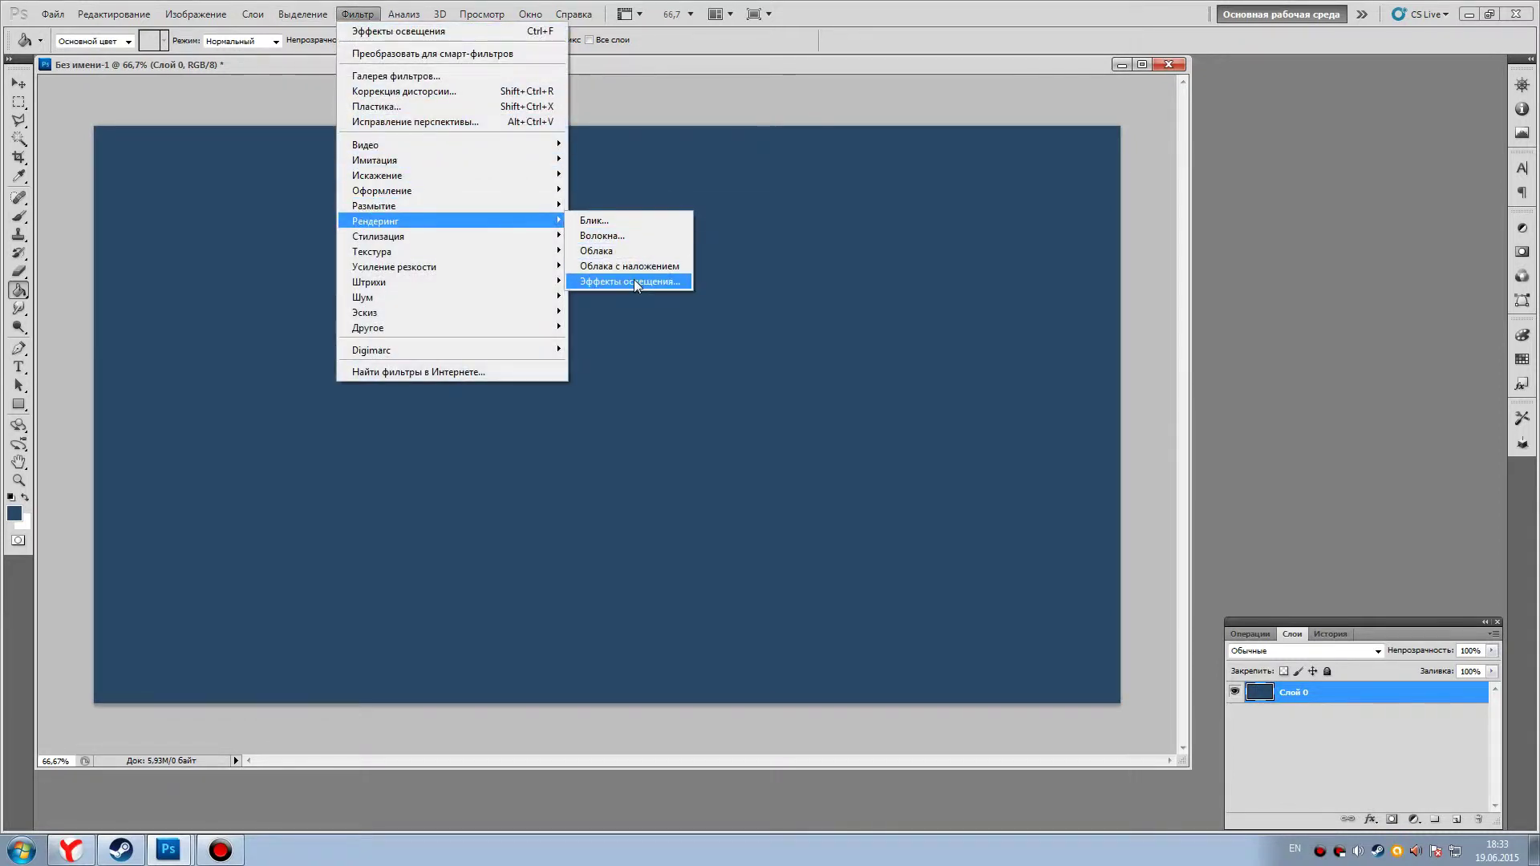
click(634, 282)
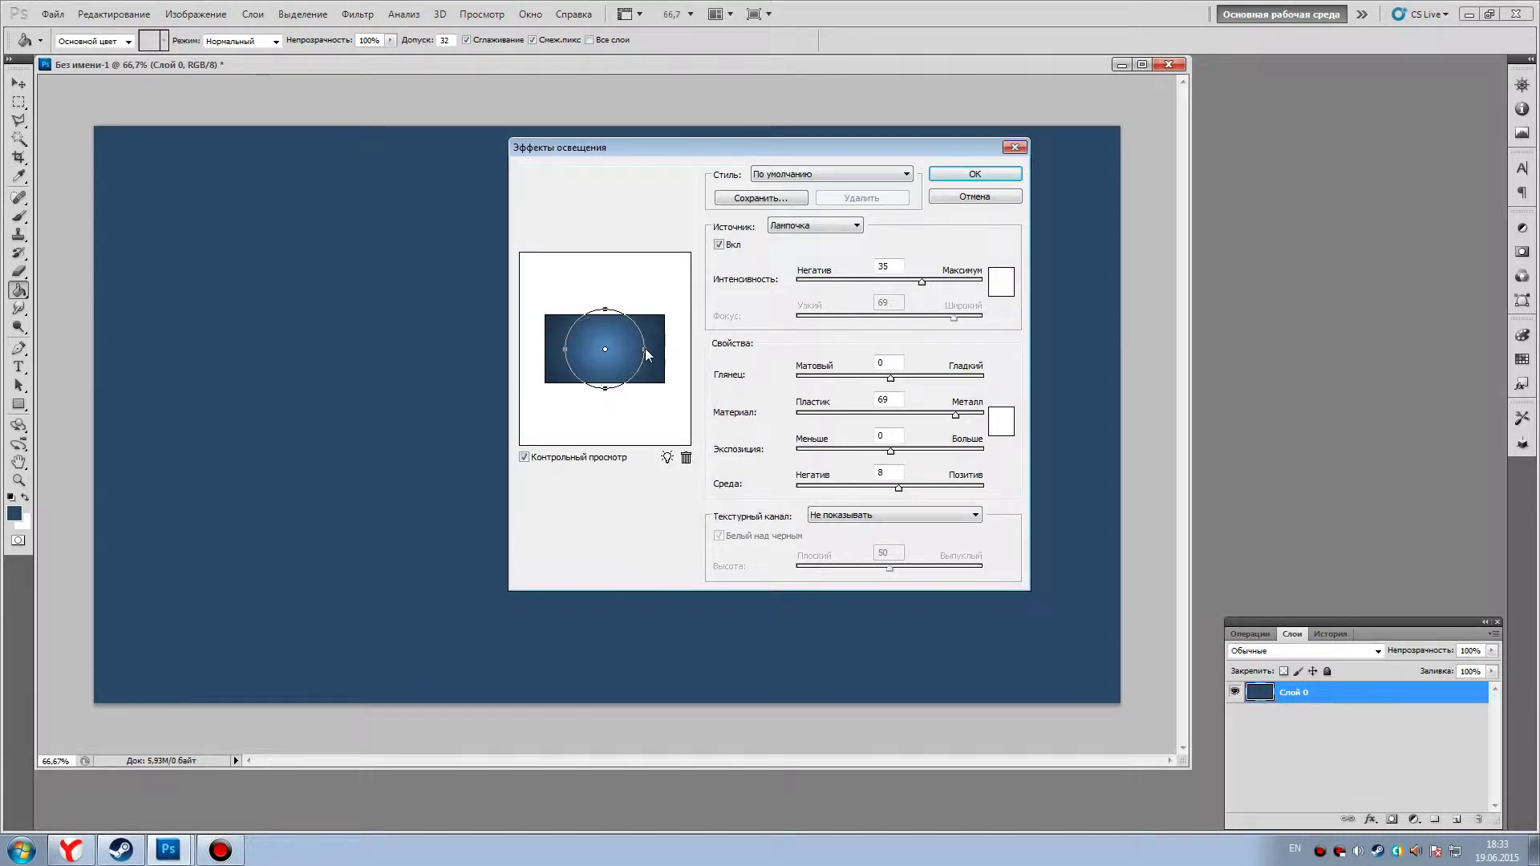
click(942, 176)
click(18, 366)
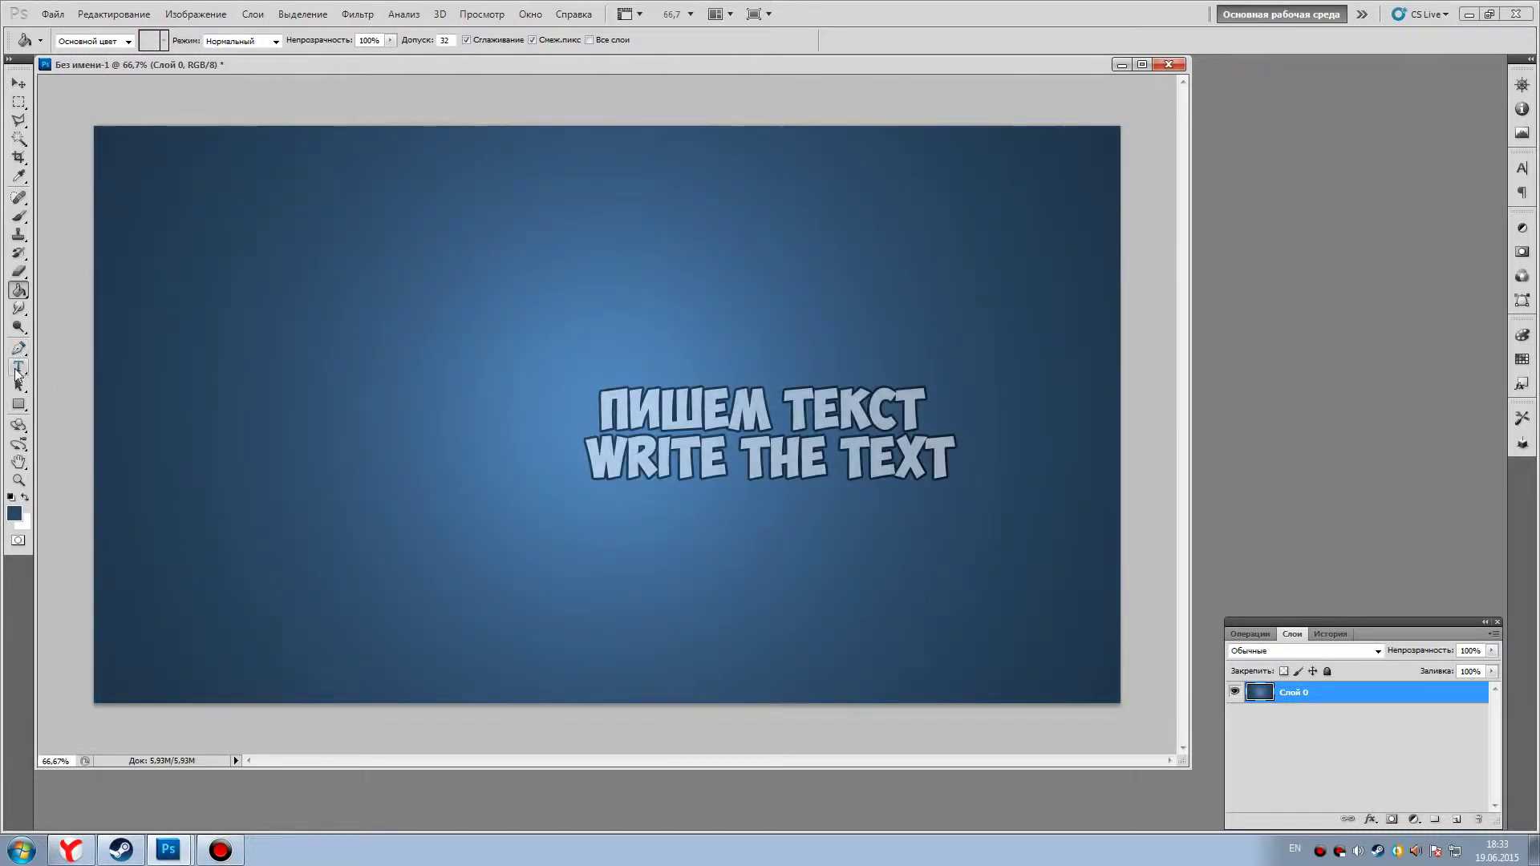
Step: Type '3D TEXT' on the canvas and set its font size to 300 pt
click(250, 454)
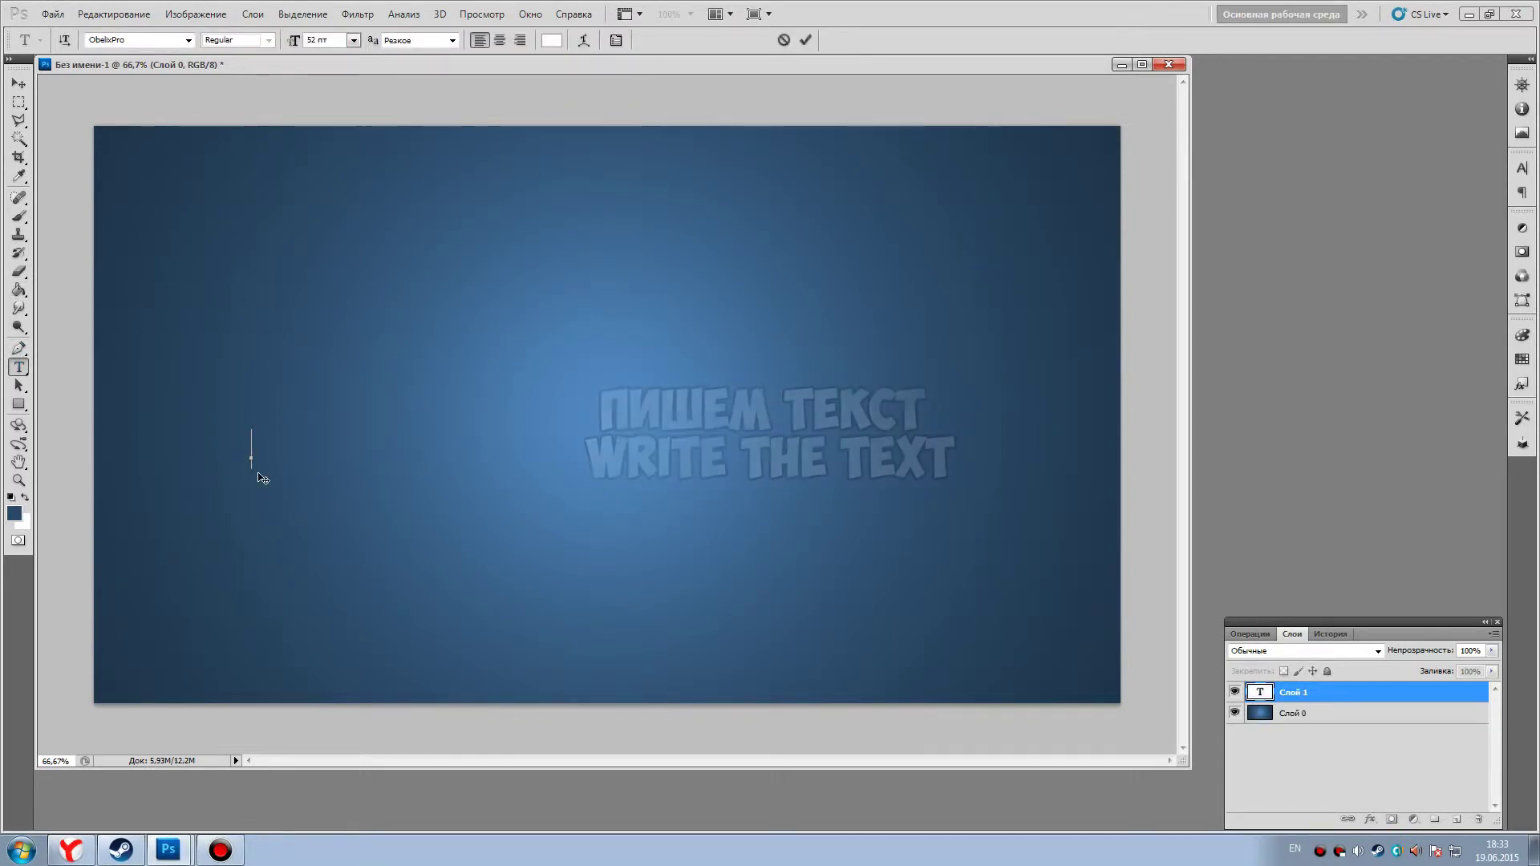
text(3D )
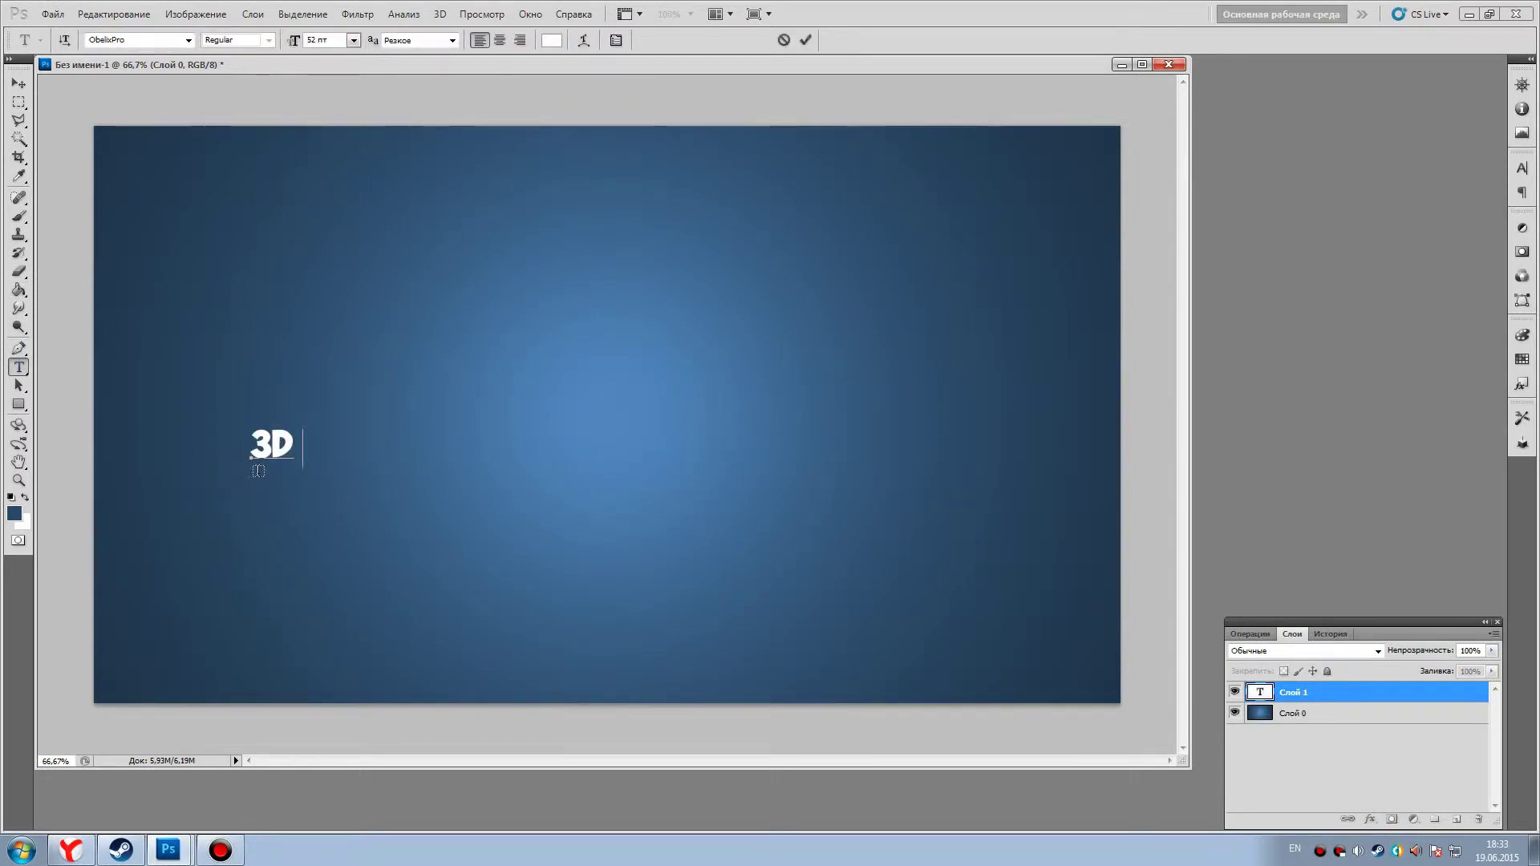
text(TEXT)
drag(390, 459, 174, 434)
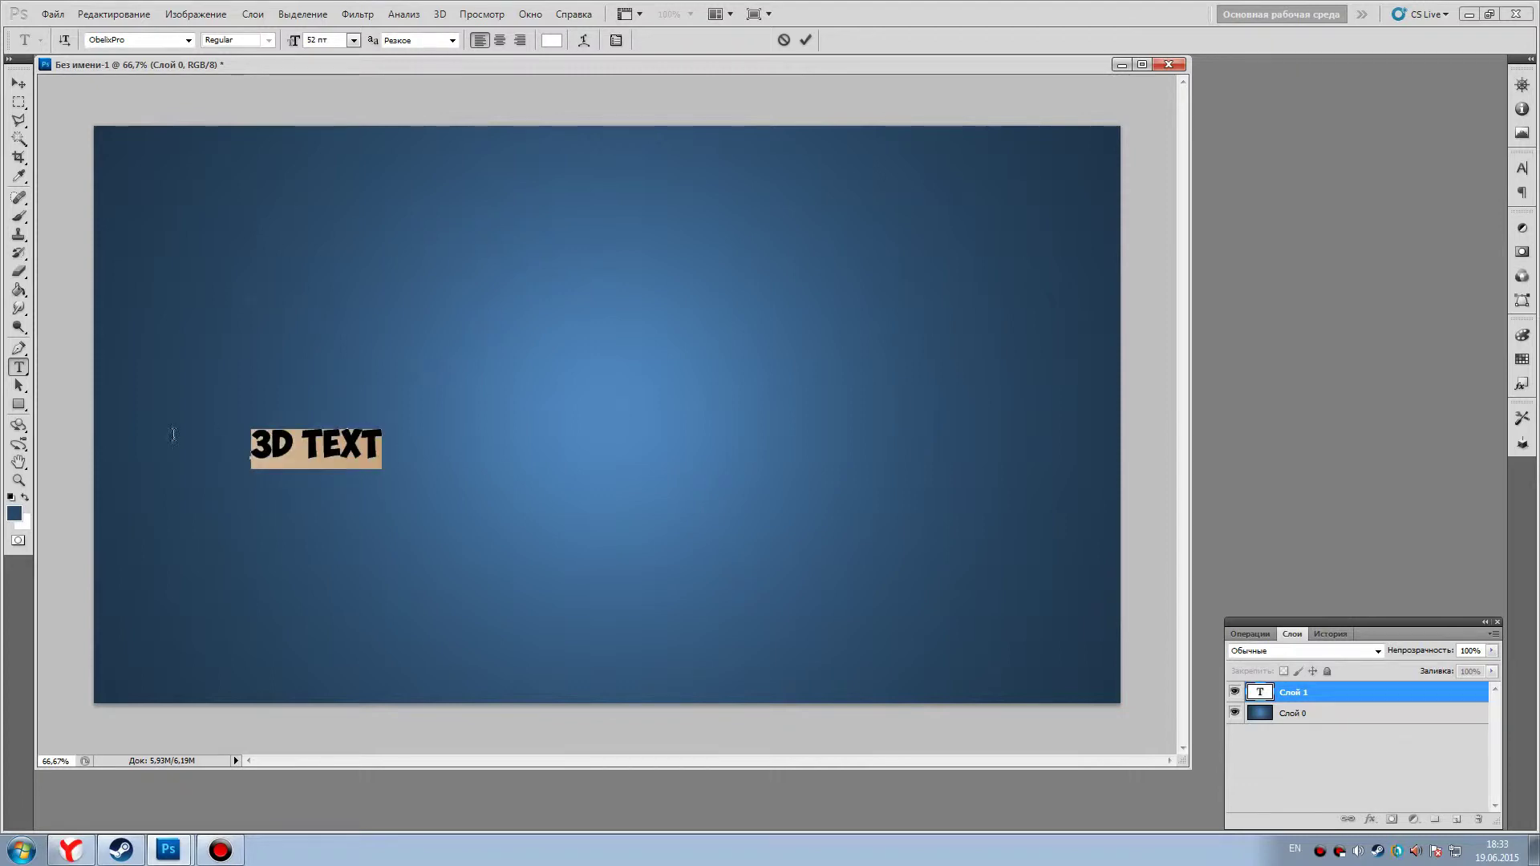
double_click(315, 38)
key(BackSpace)
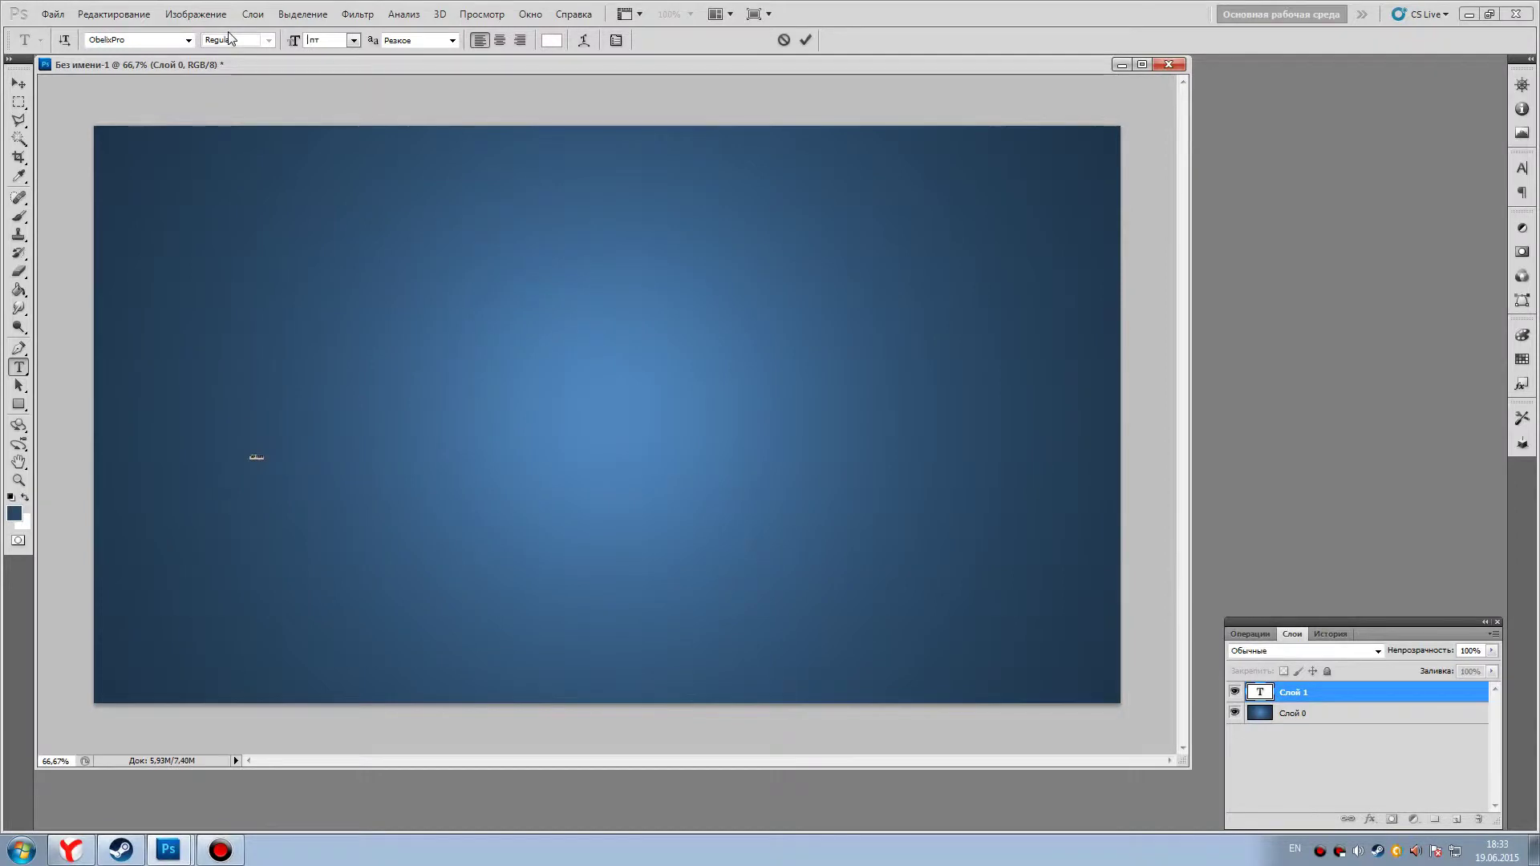
text(300)
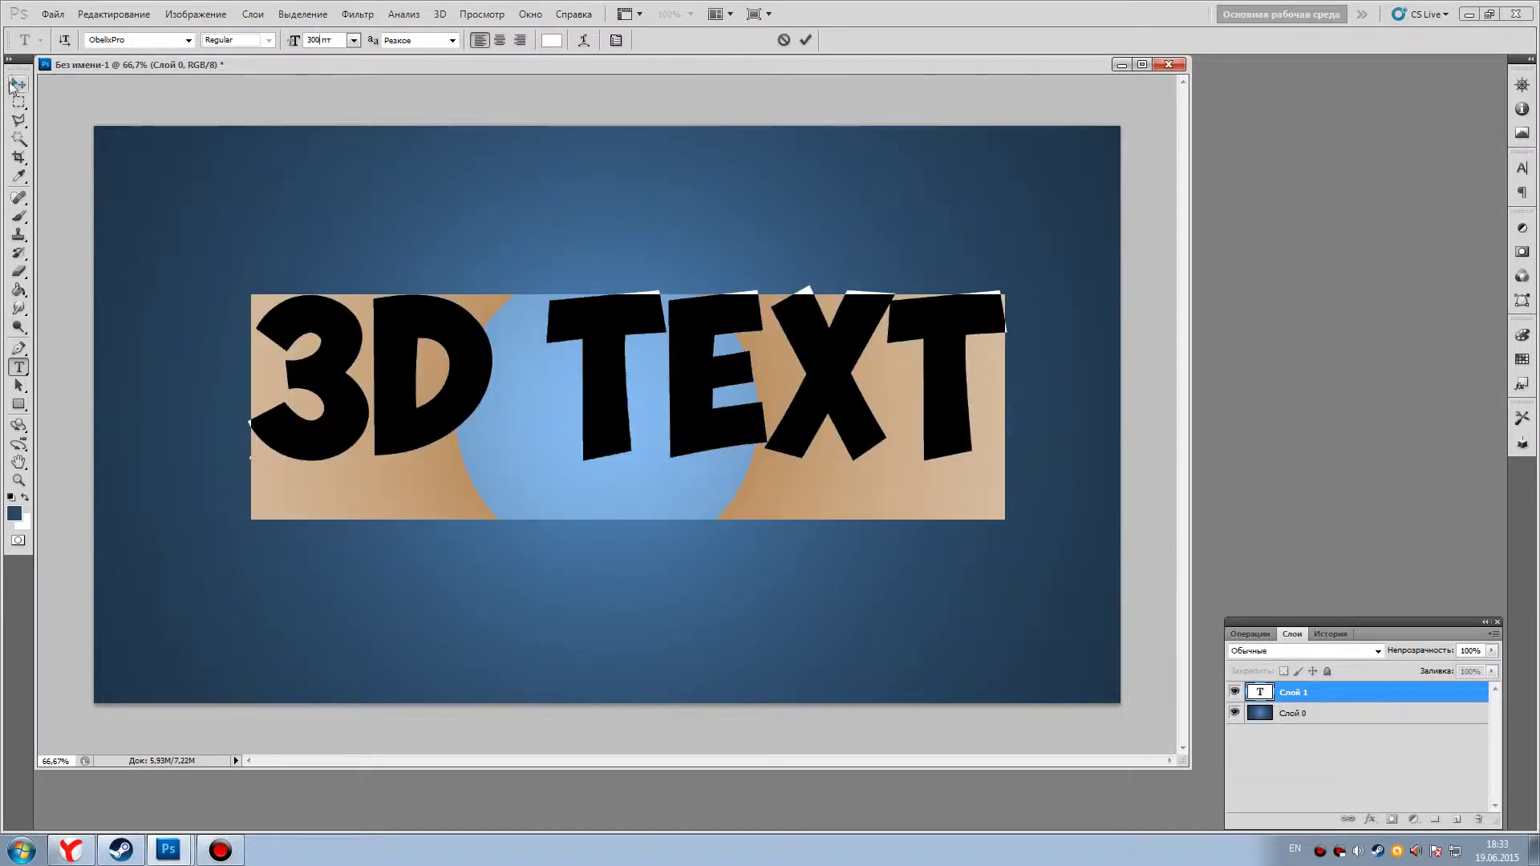
Step: Centre the 3D TEXT layer horizontally and vertically on the canvas
click(18, 83)
key(ctrl+a)
click(440, 40)
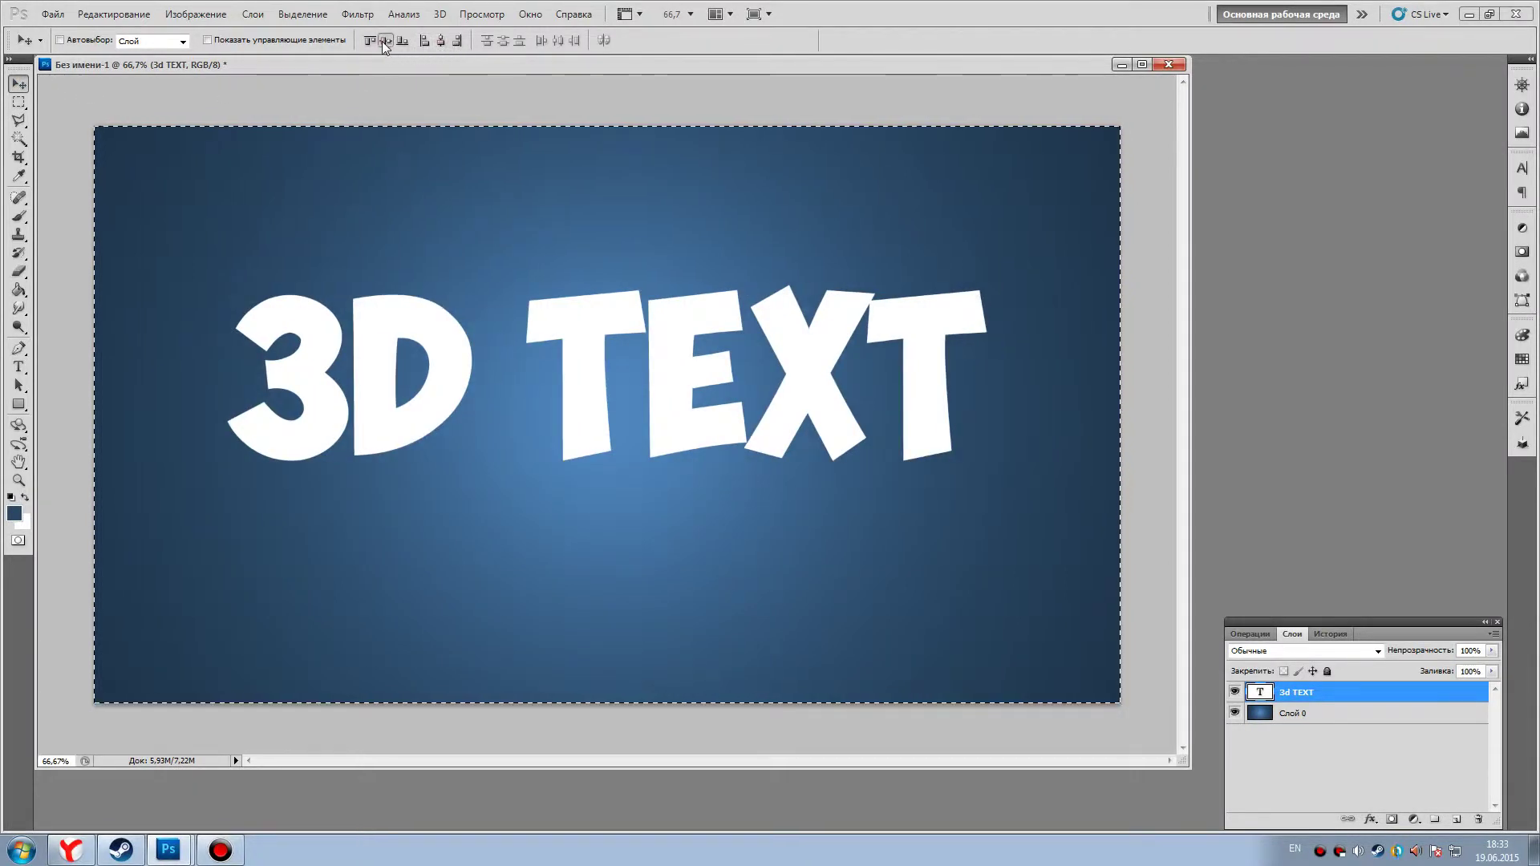
click(386, 40)
key(ctrl+d)
click(439, 14)
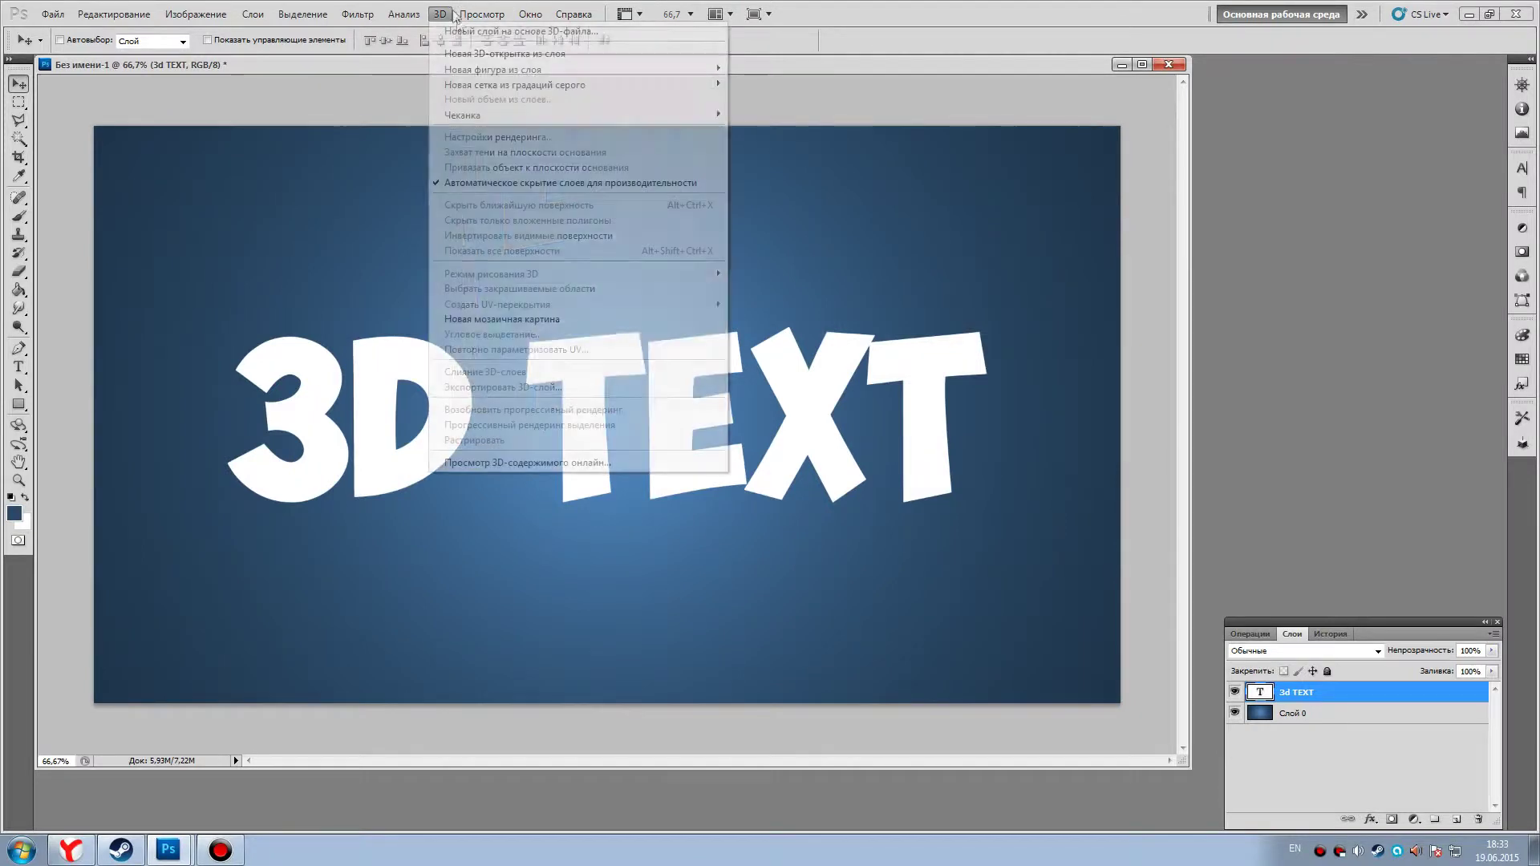
mouse_move(464, 114)
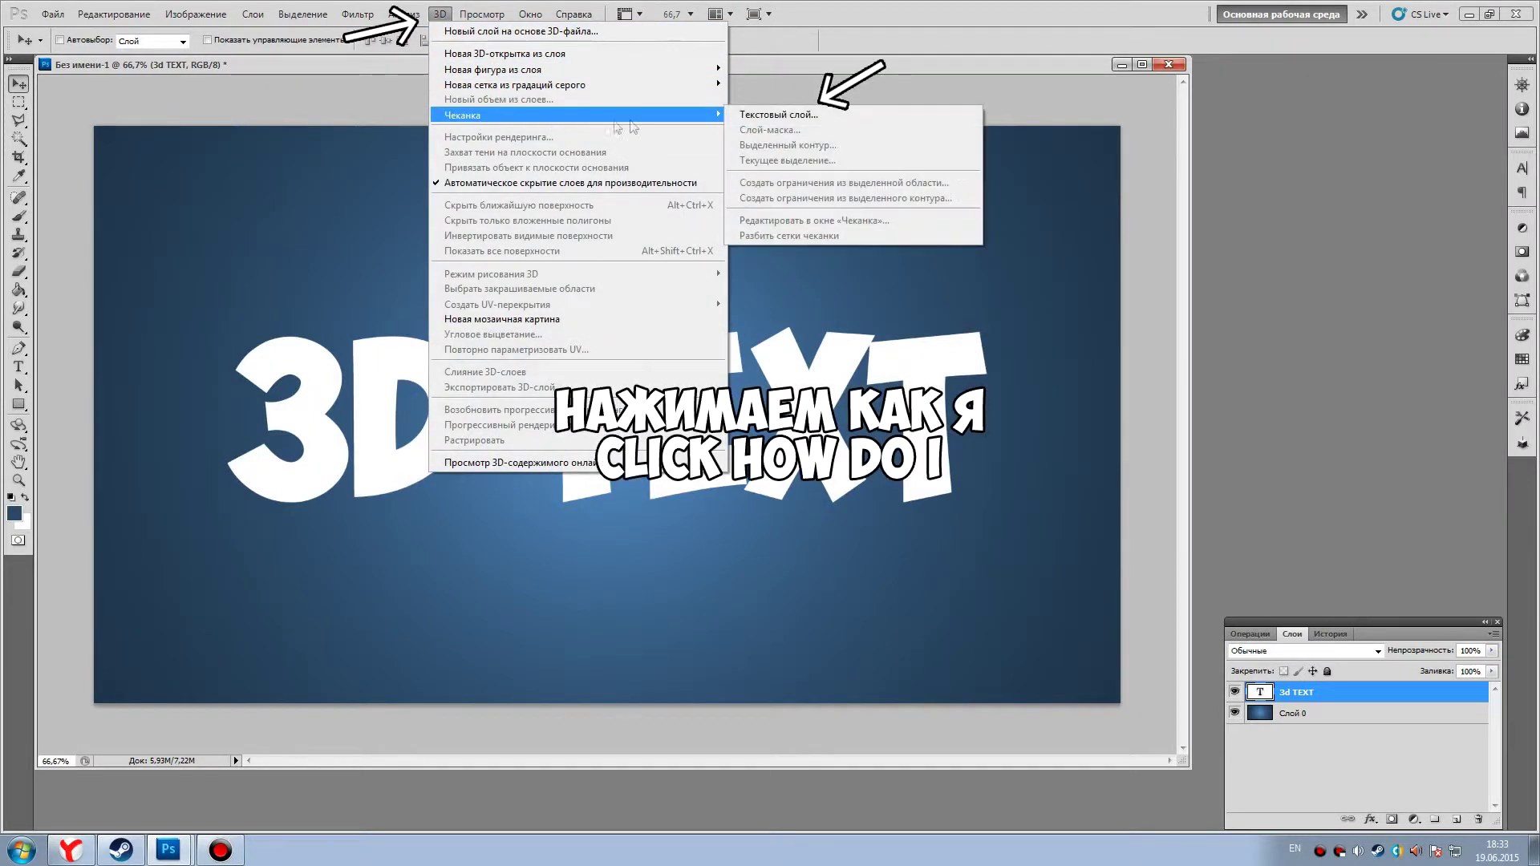
Step: Extrude the 3D TEXT layer with Repoussé, rasterizing the text and keeping the default extrusion
click(762, 115)
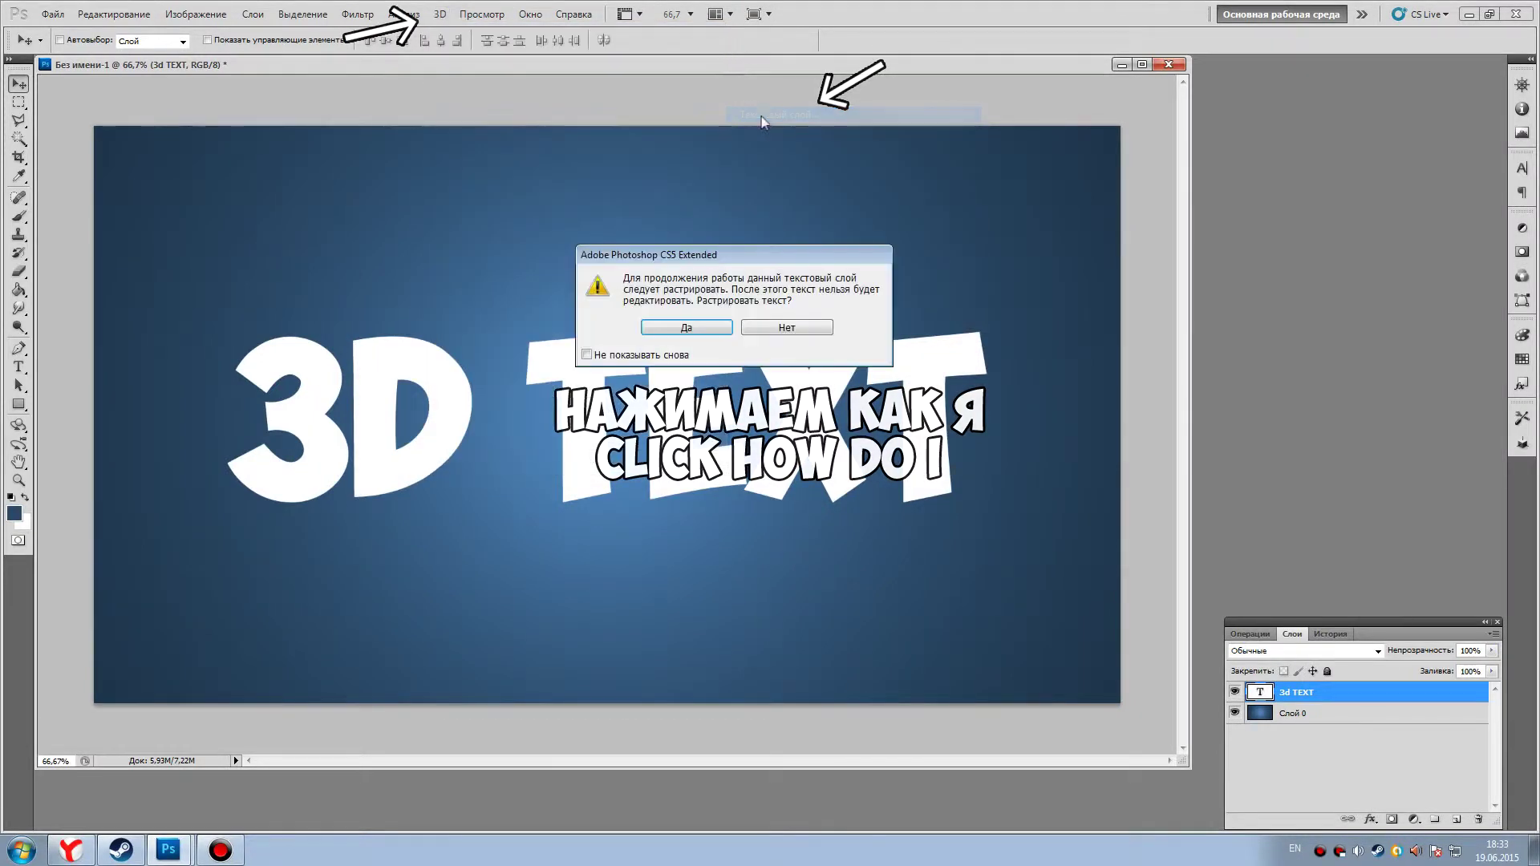
click(686, 327)
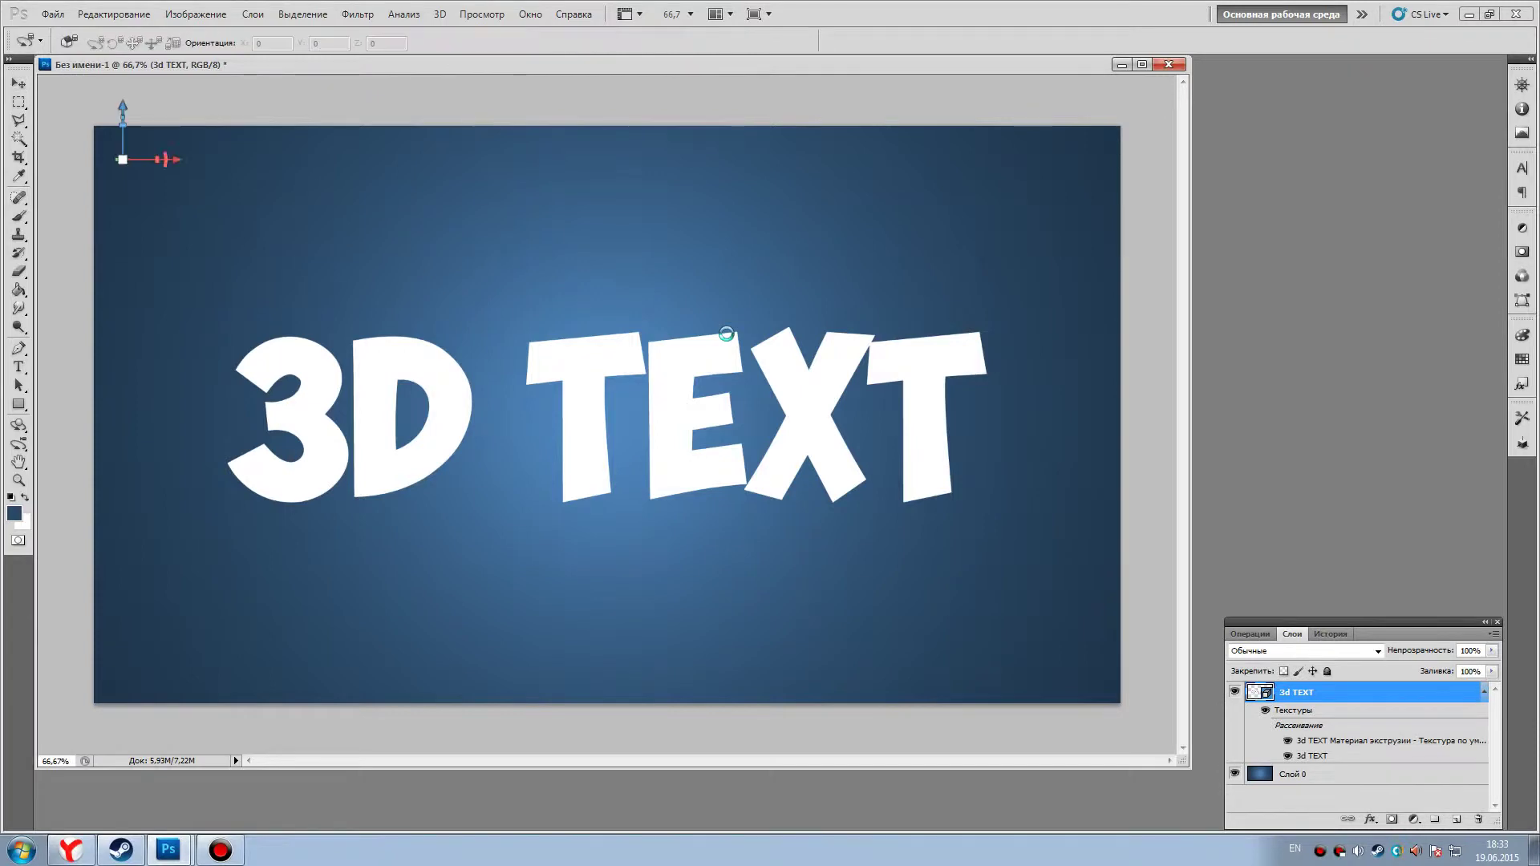
mouse_move(792, 175)
mouse_down()
mouse_move(752, 203)
mouse_move(703, 170)
mouse_up()
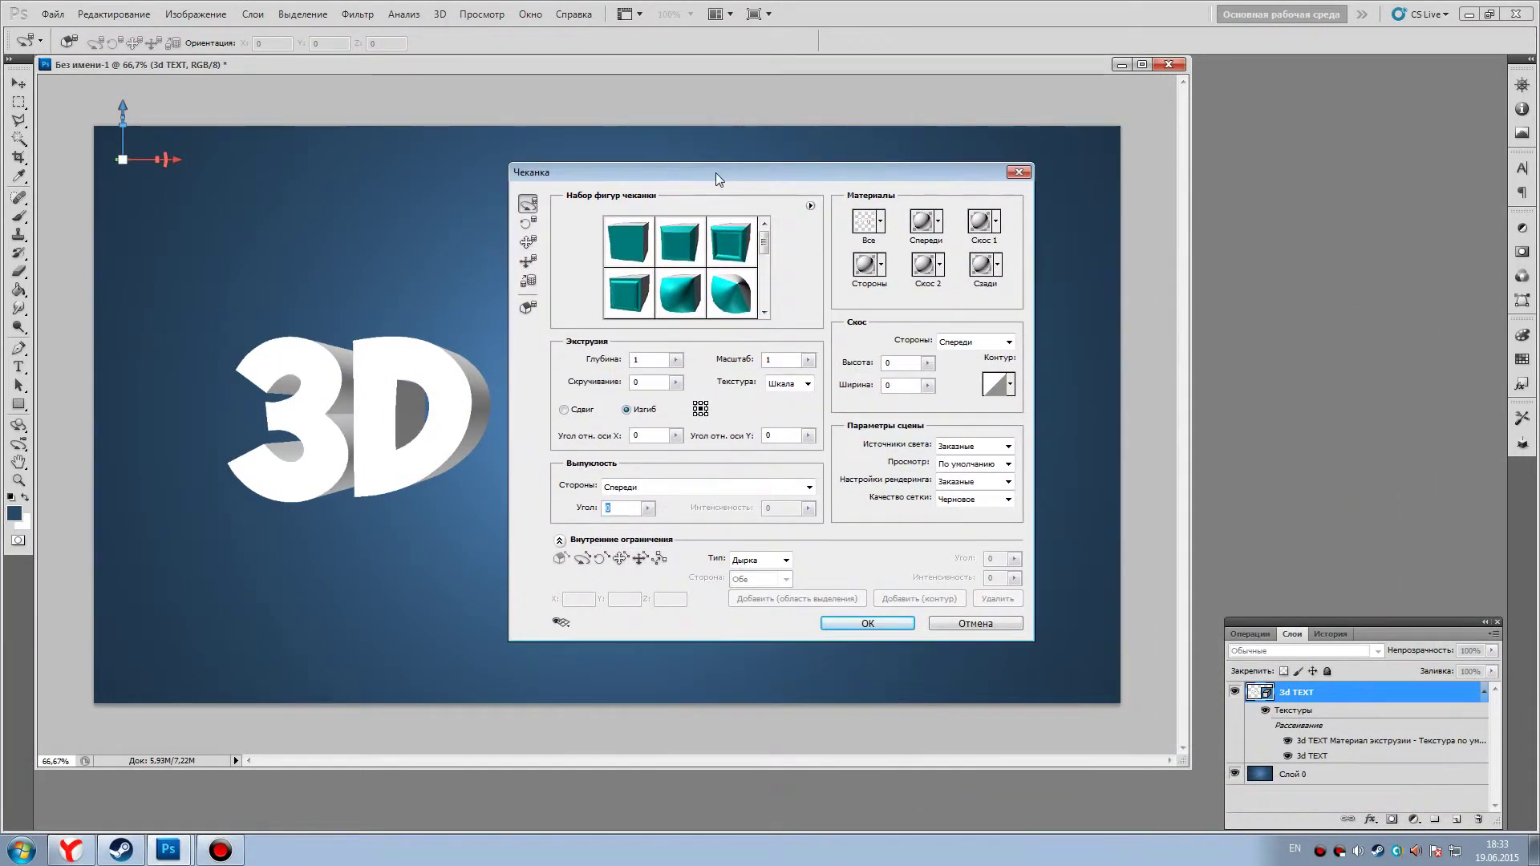
click(863, 625)
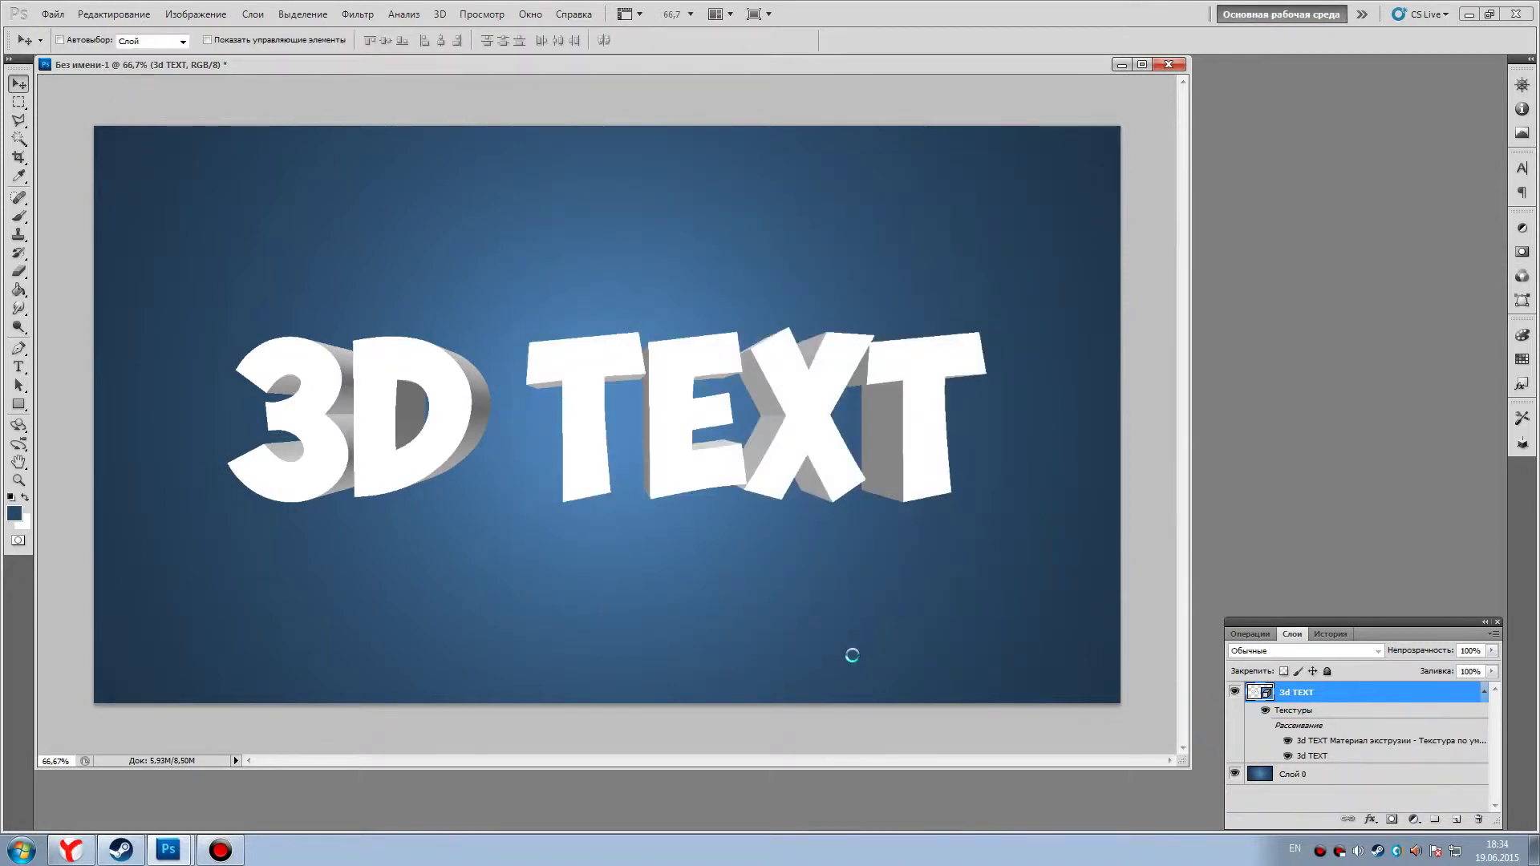
Step: Set the 3D Scene render quality to Ray Traced Final and let the render finish
click(530, 13)
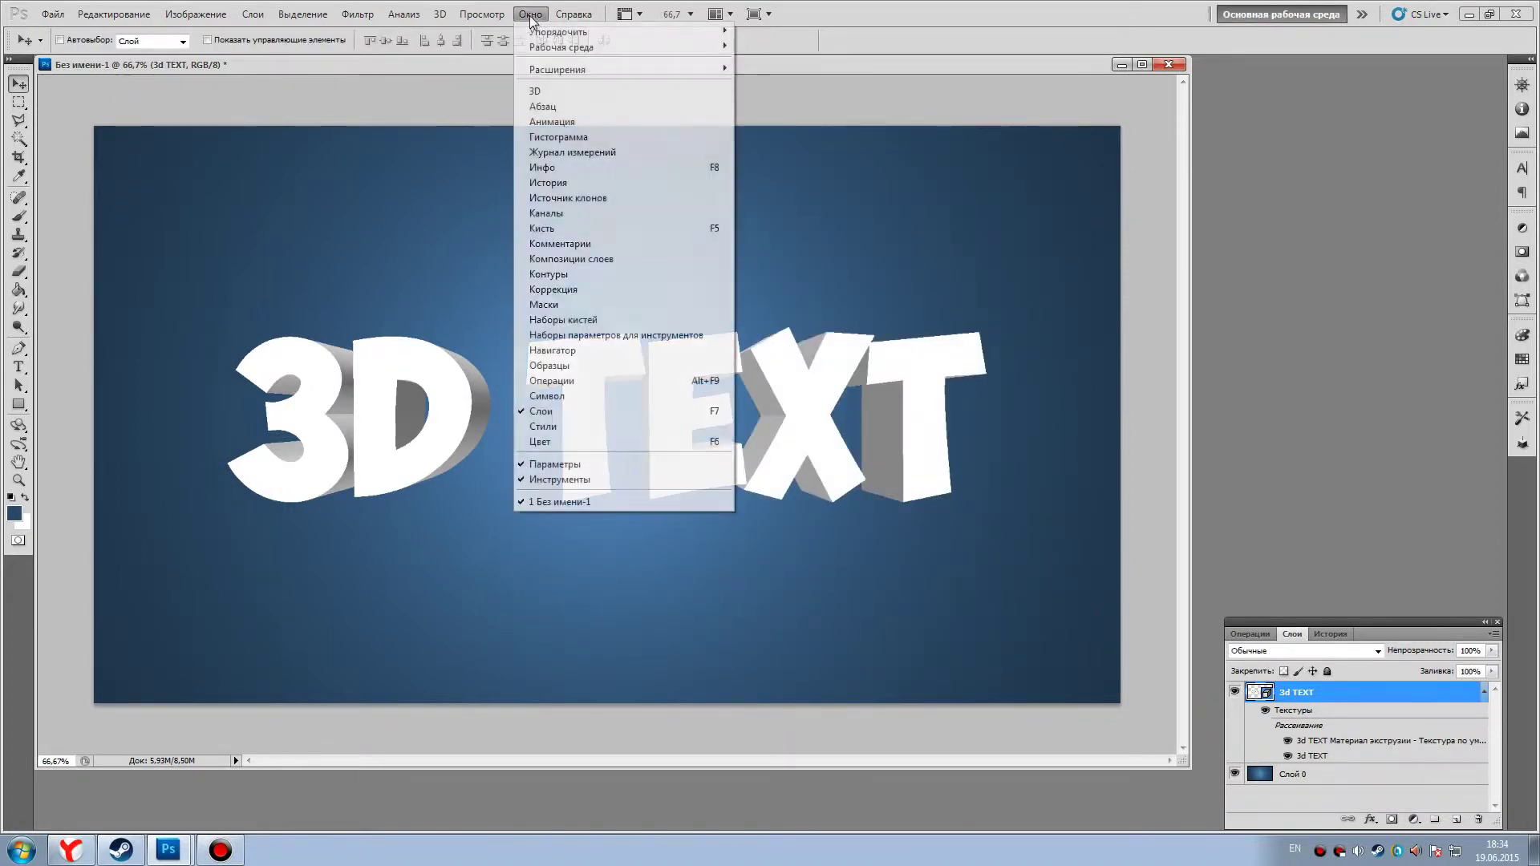
click(560, 94)
click(1433, 582)
click(1426, 624)
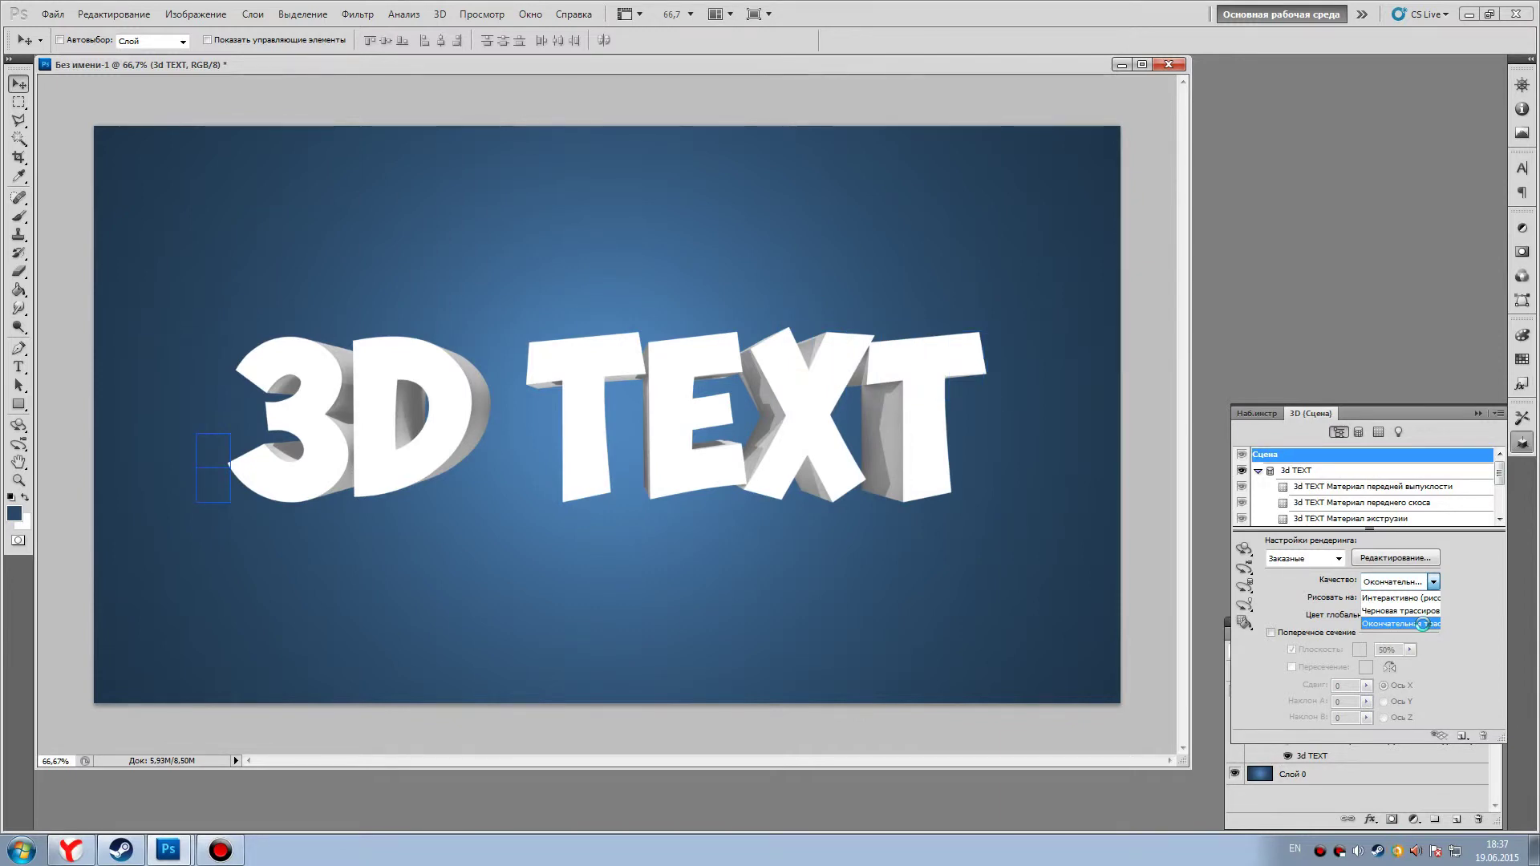
click(372, 216)
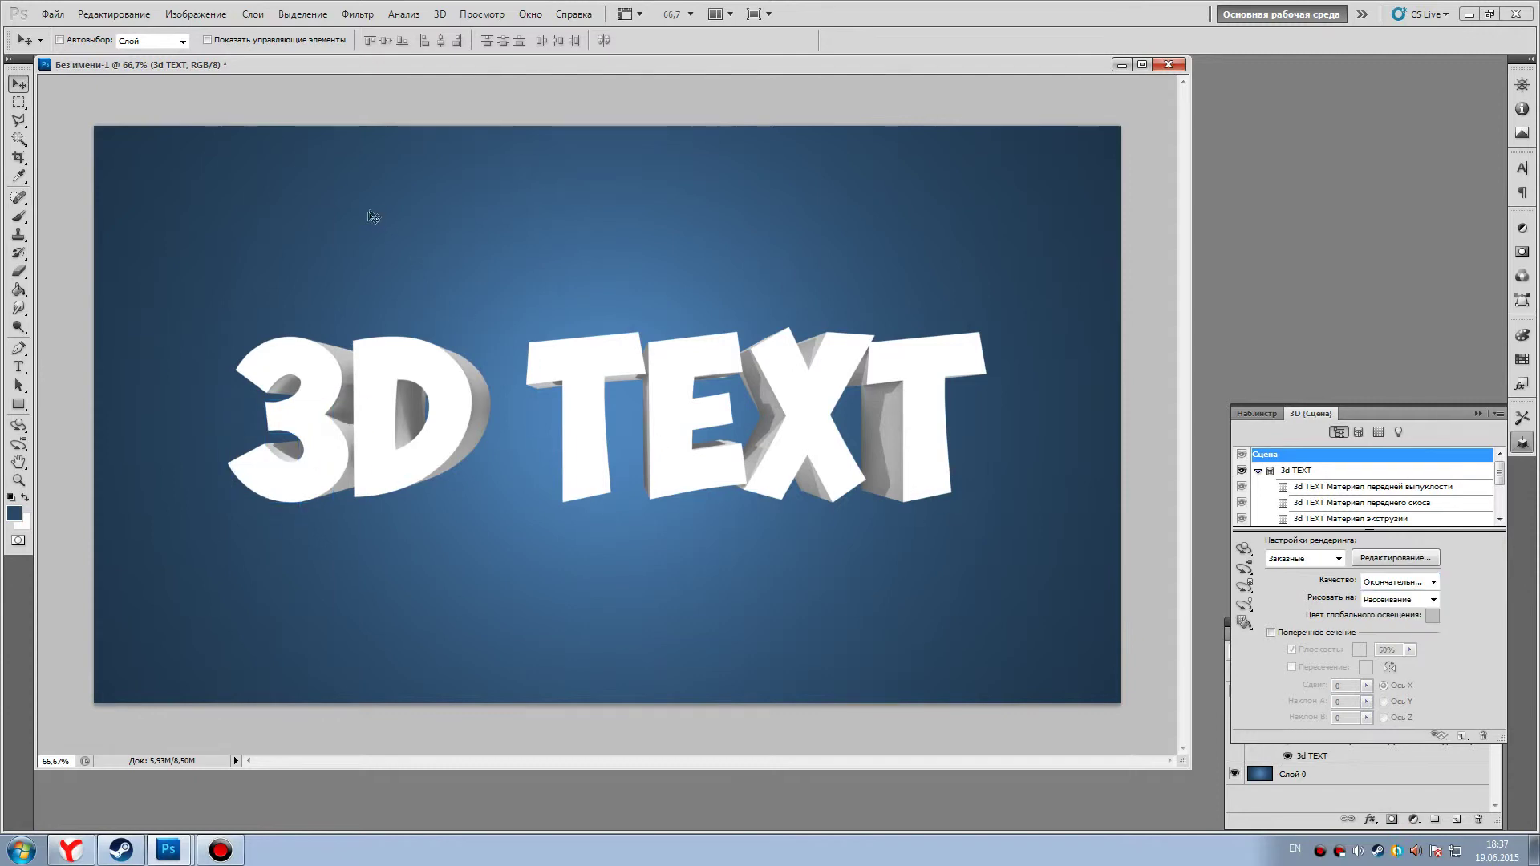
click(53, 13)
click(216, 228)
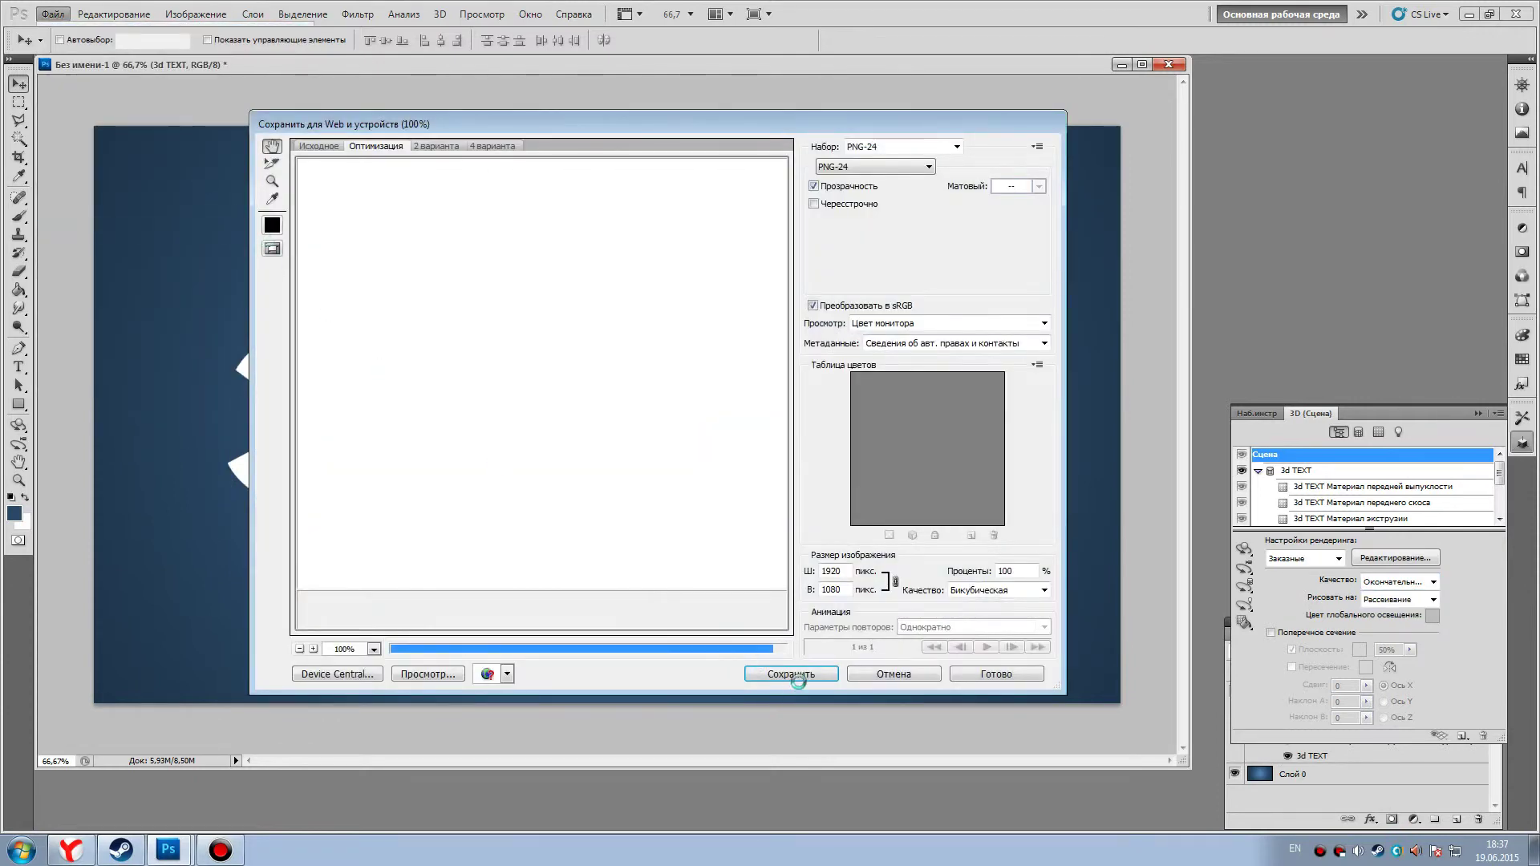
Step: Save the 1920×1080 PNG-24 export to the Desktop, accepting the file-name warning
click(804, 672)
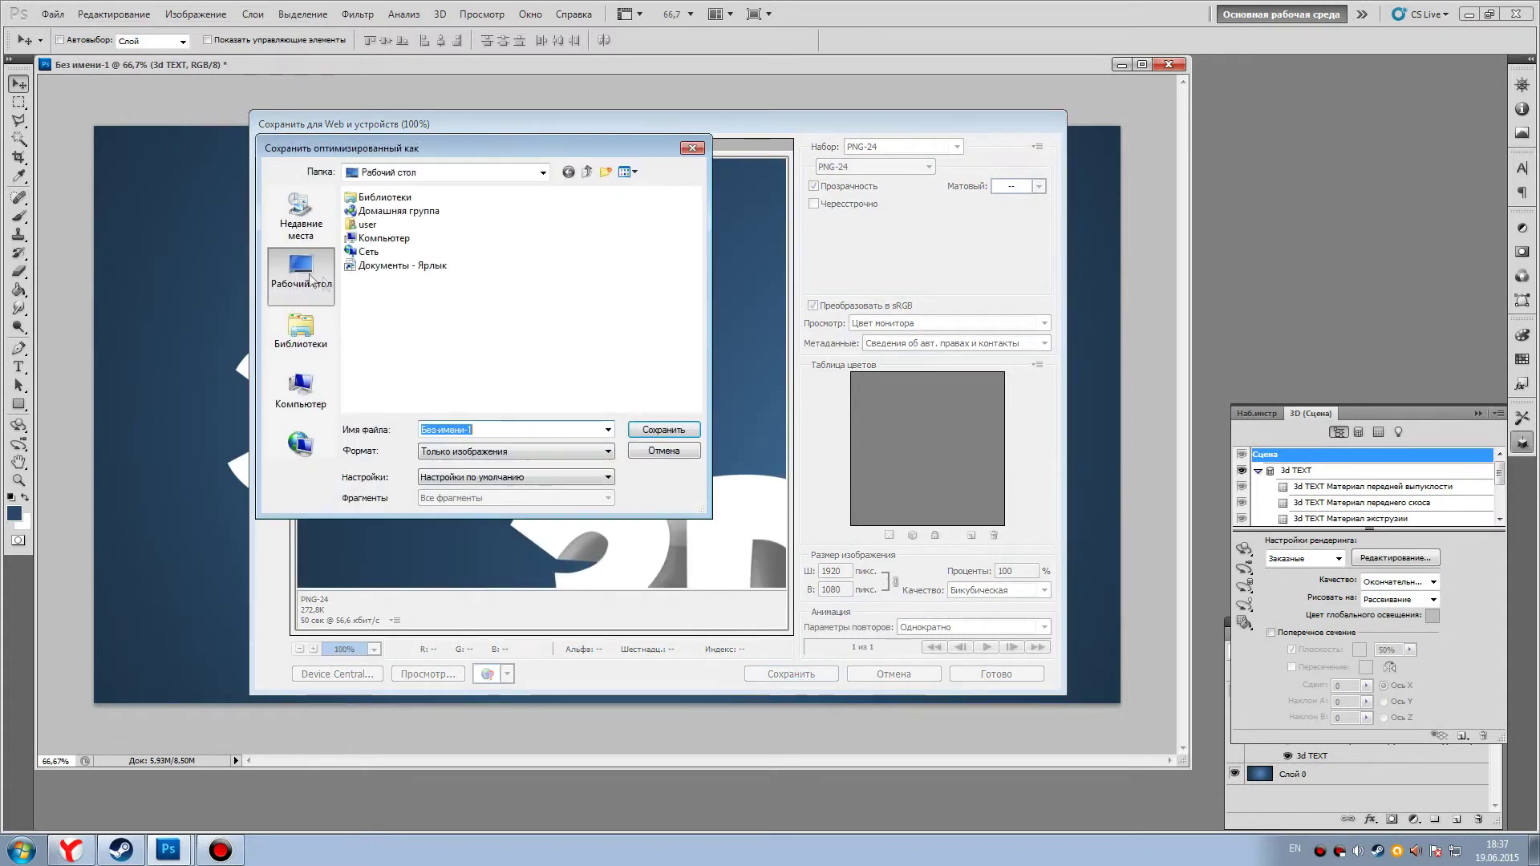
click(663, 429)
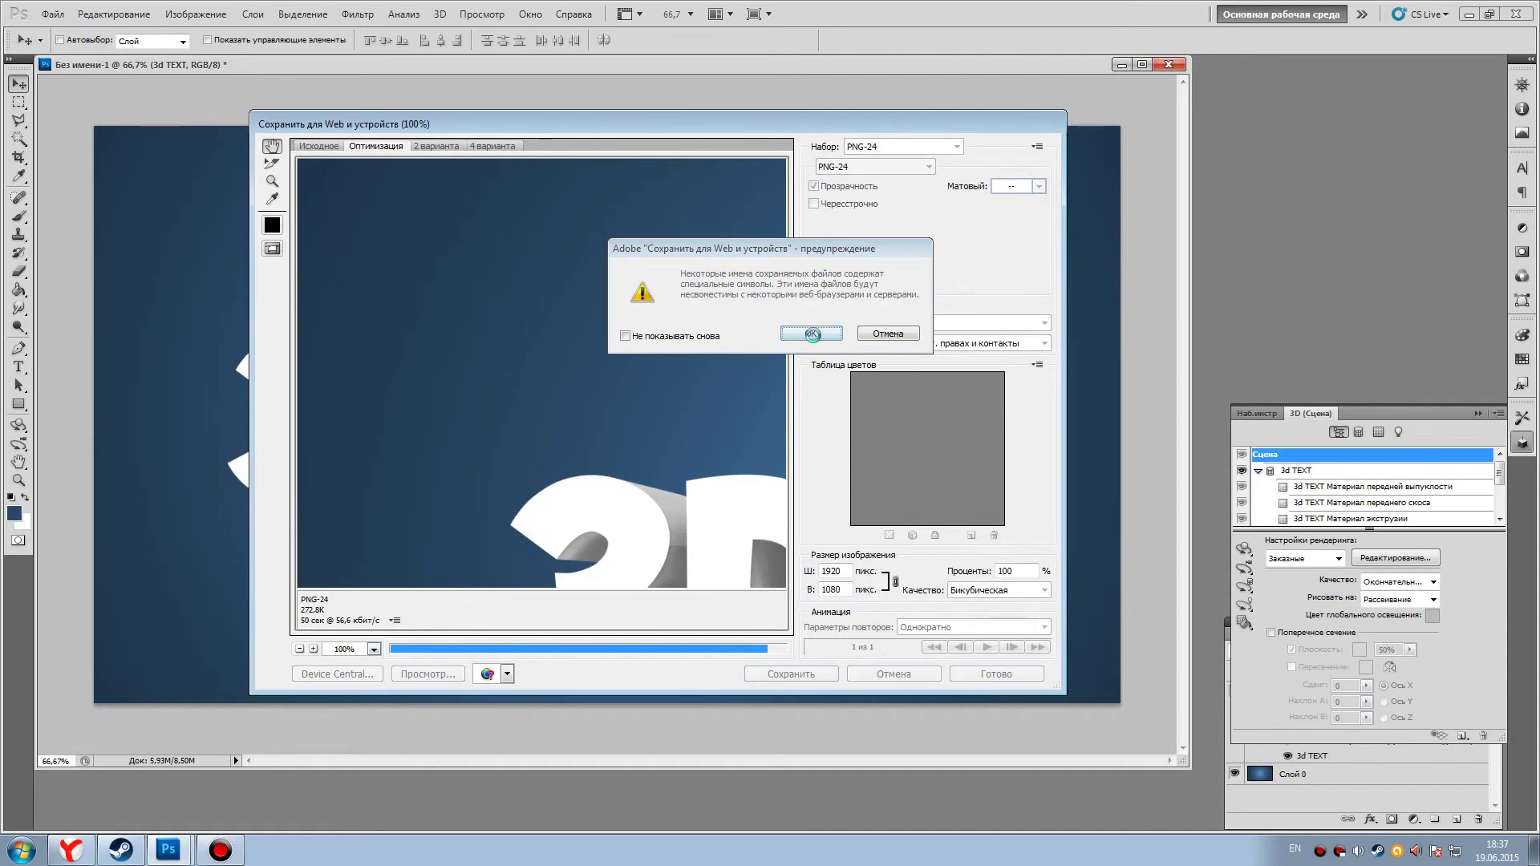
click(812, 334)
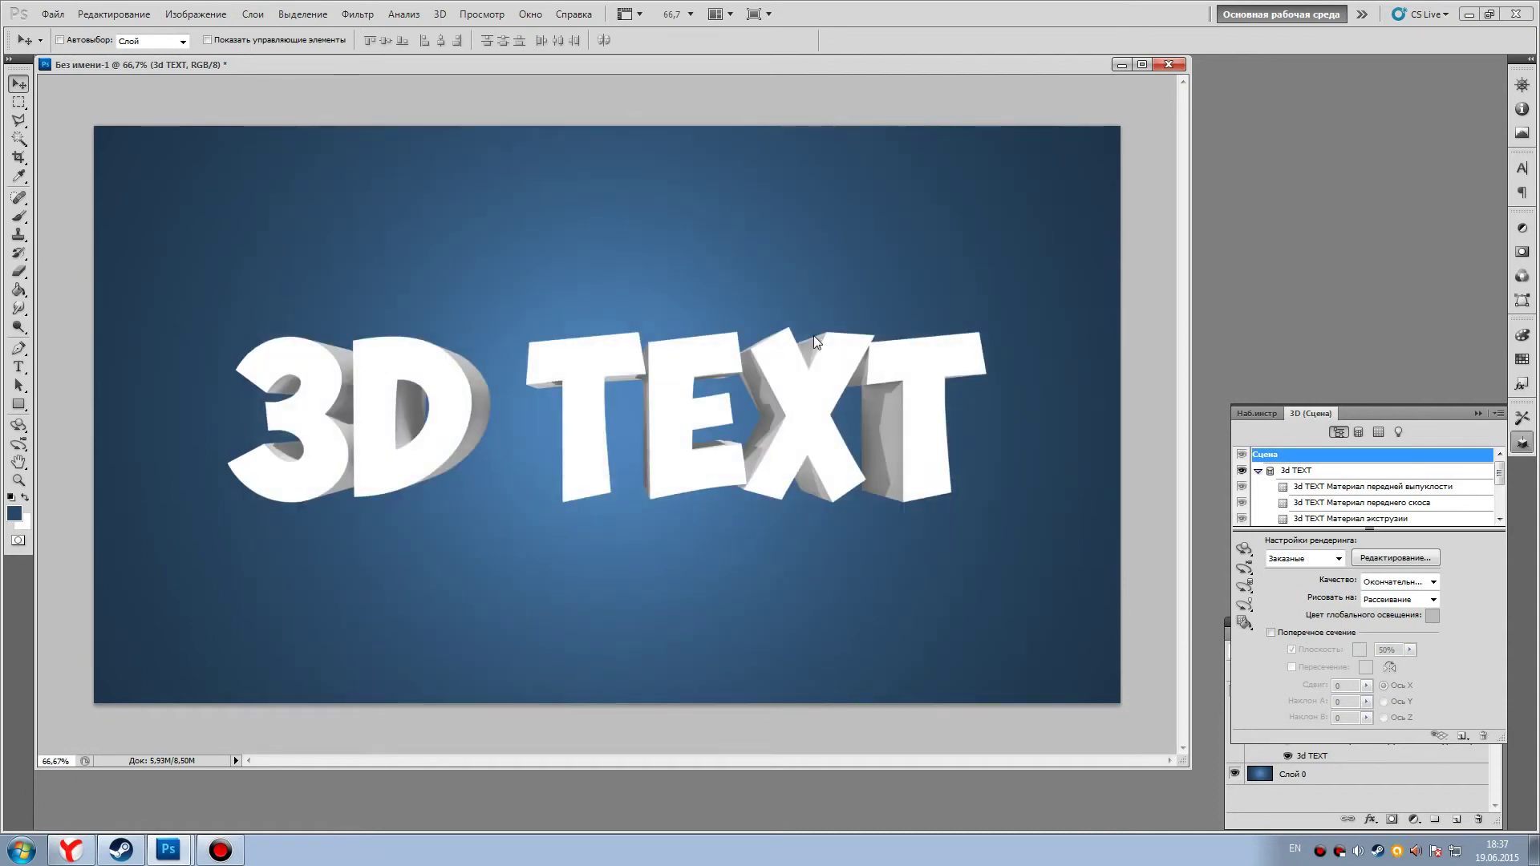